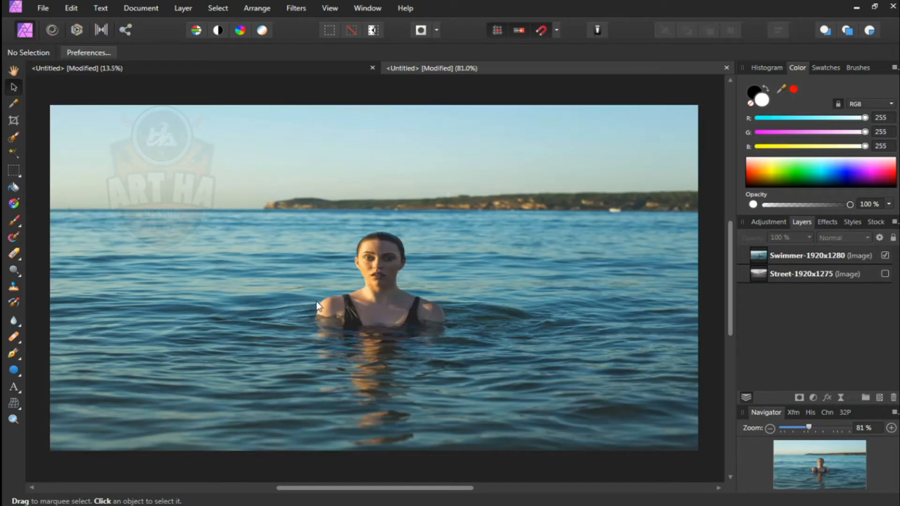
Show the Street background layer and lock it, with the Swimmer layer selected for editing.
left_click(868, 273)
left_click(871, 274)
left_click(867, 256)
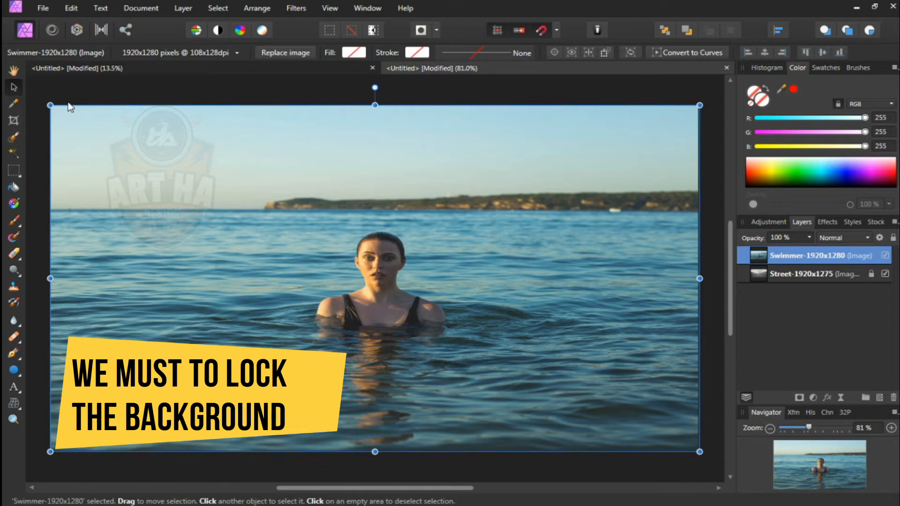
With the Swimmer layer temporarily at 28% opacity, move it down over the road and enlarge it slightly, finishing at 100% opacity.
left_click_drag(759, 237, 709, 238)
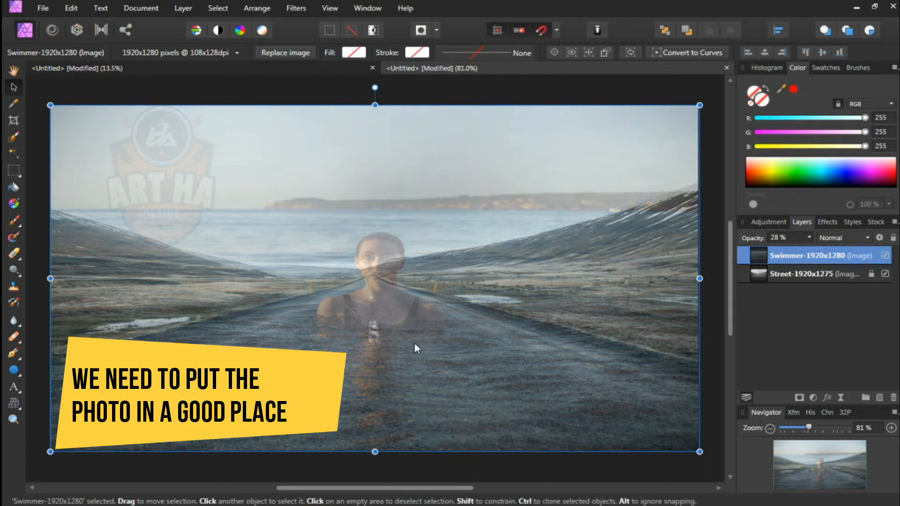
left_click_drag(404, 317, 400, 382)
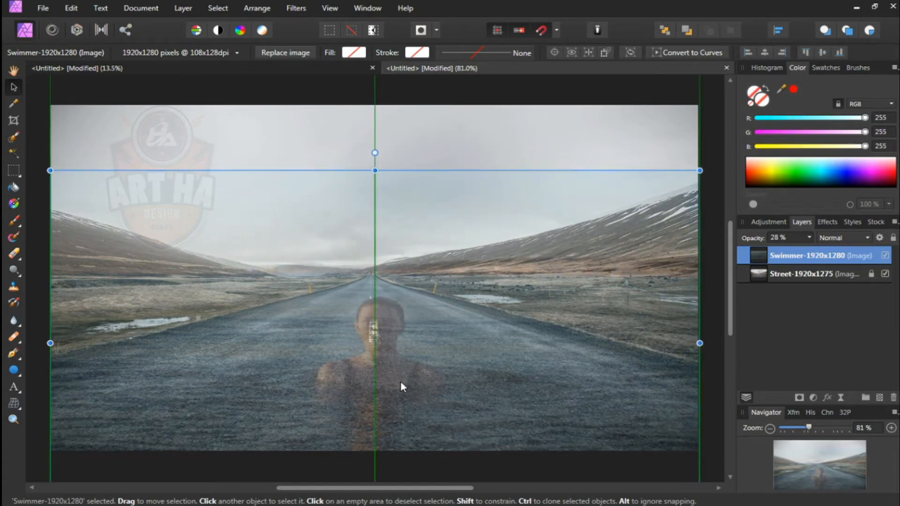
left_click_drag(401, 382, 401, 383)
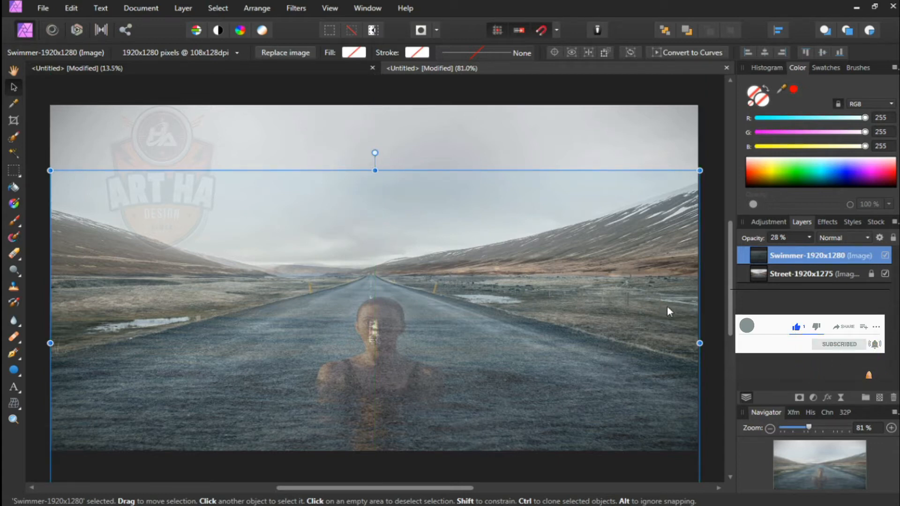
left_click_drag(700, 343, 718, 343)
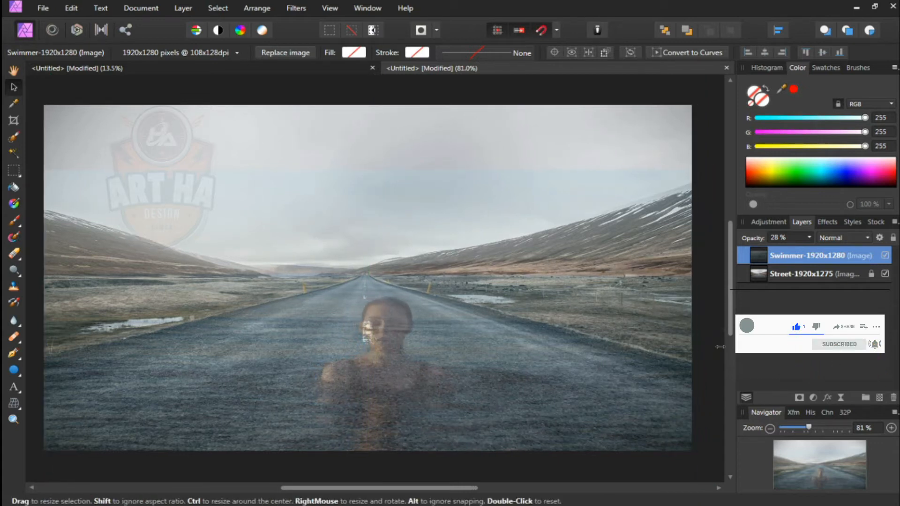
left_click_drag(475, 373, 448, 375)
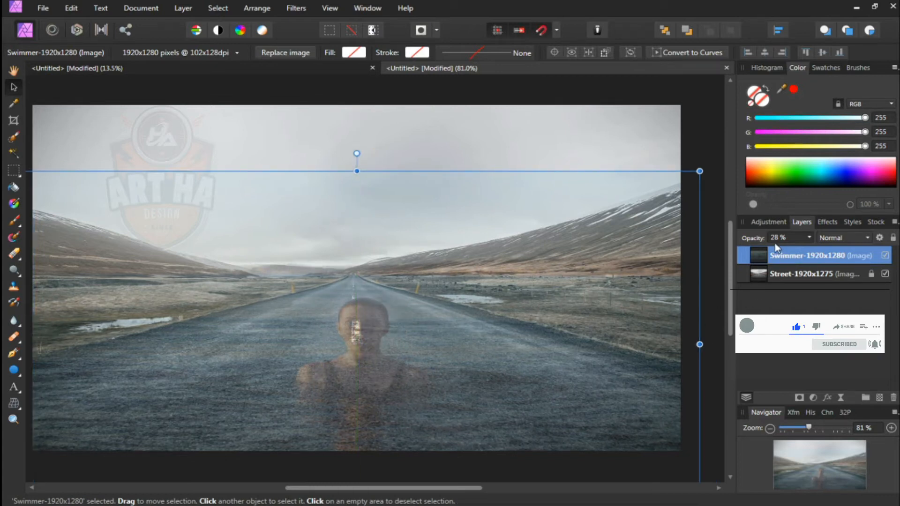
left_click_drag(779, 237, 864, 221)
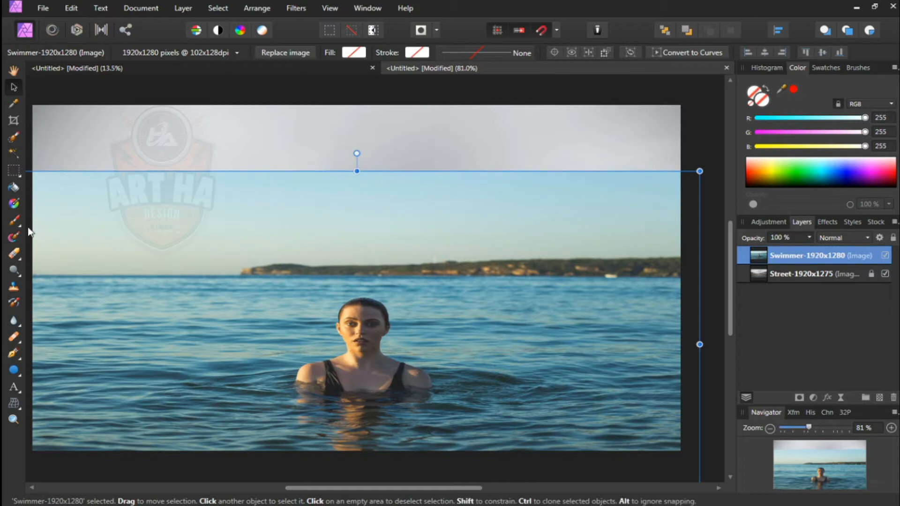
Select the woman with the 64 px Selection Brush and refine the selection with 10% border width, output as Selection.
left_click(14, 139)
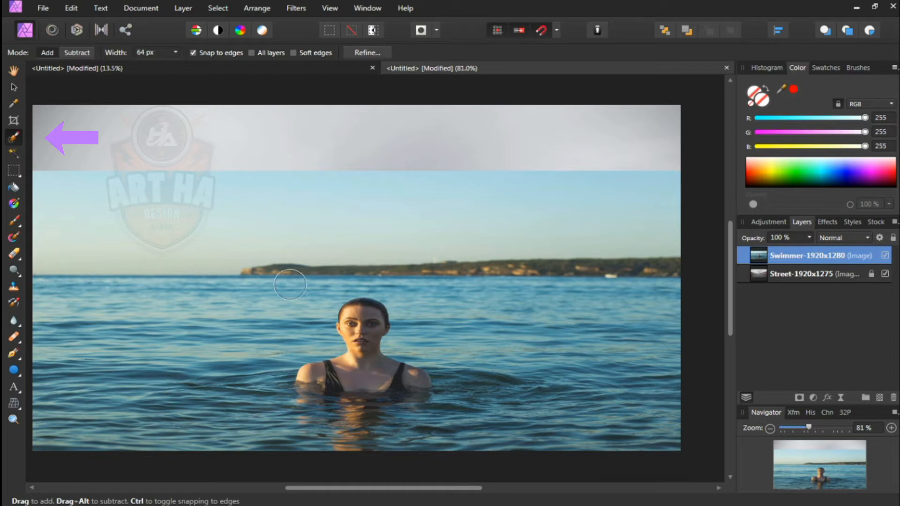
mouse_move(316, 378)
left_mouse_down()
mouse_move(342, 371)
mouse_move(403, 392)
mouse_move(370, 374)
mouse_move(361, 347)
mouse_move(364, 373)
mouse_move(333, 382)
left_mouse_up()
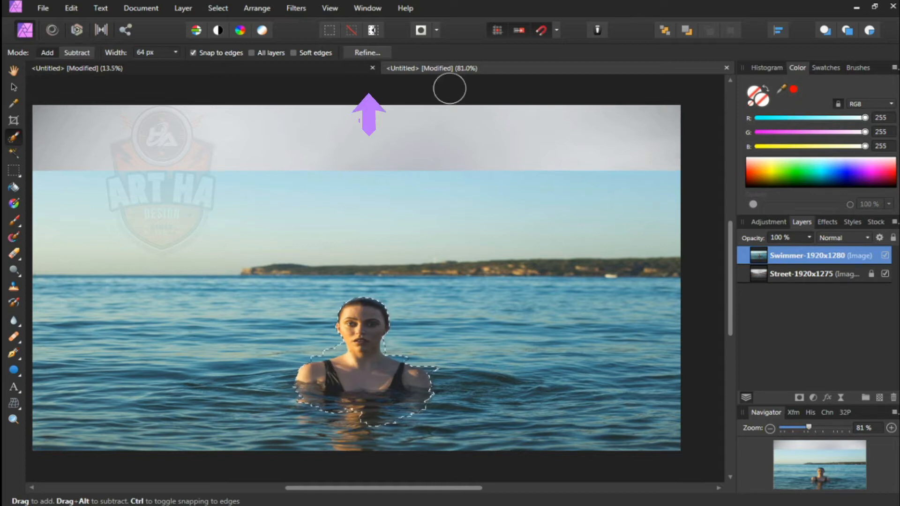
left_click(378, 53)
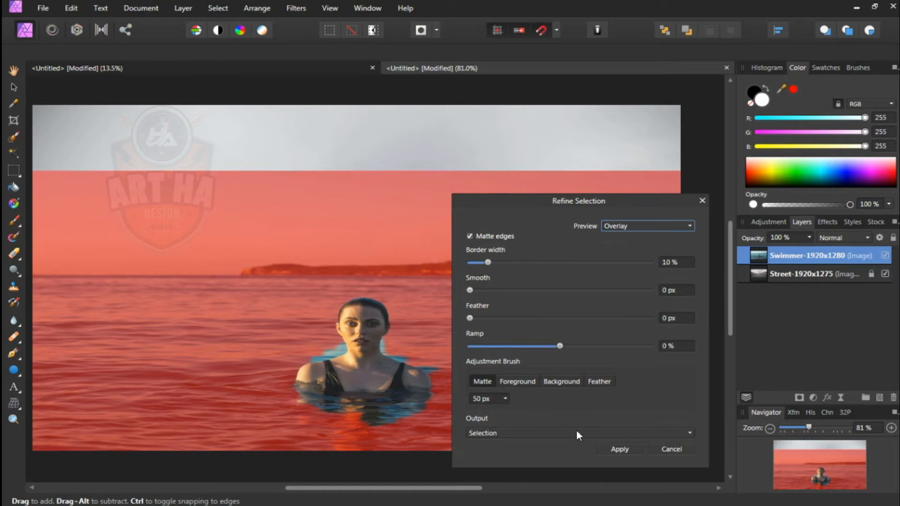
left_click(624, 448)
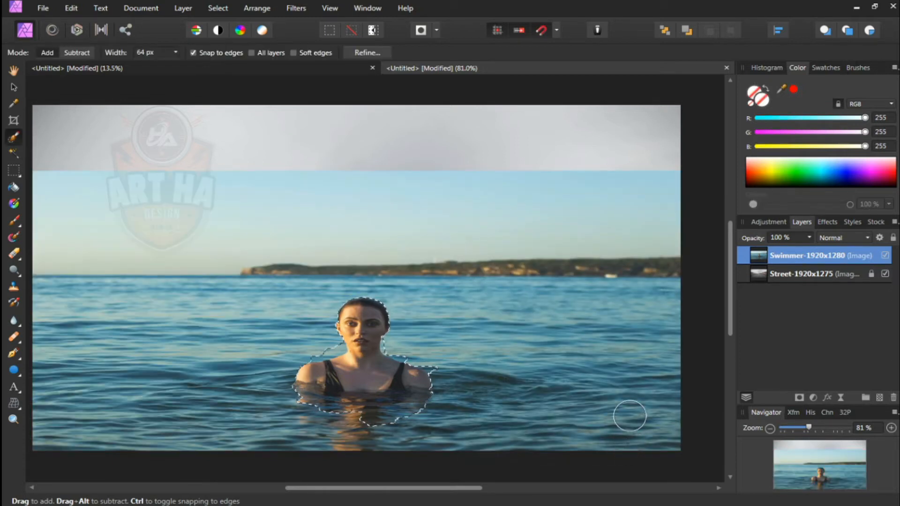
Mask the Swimmer layer to the selected woman and clear the selection.
left_click(801, 396)
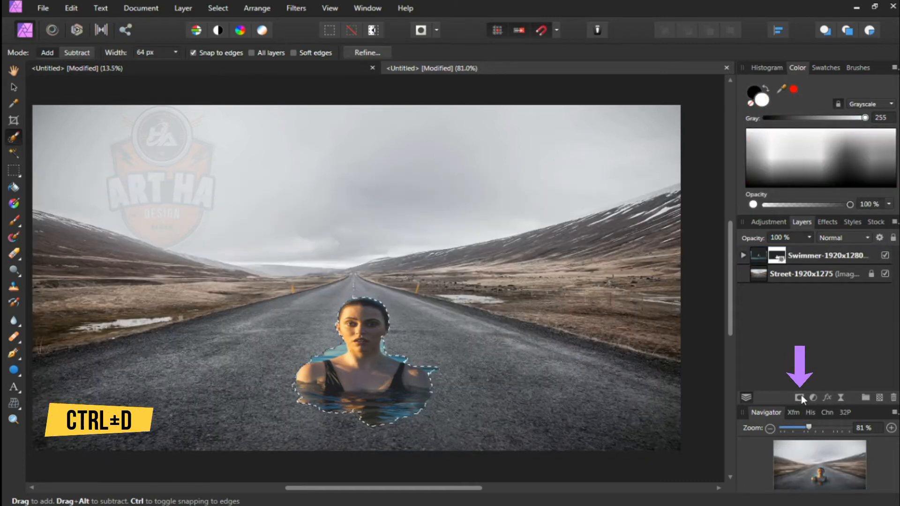
key("ctrl+d")
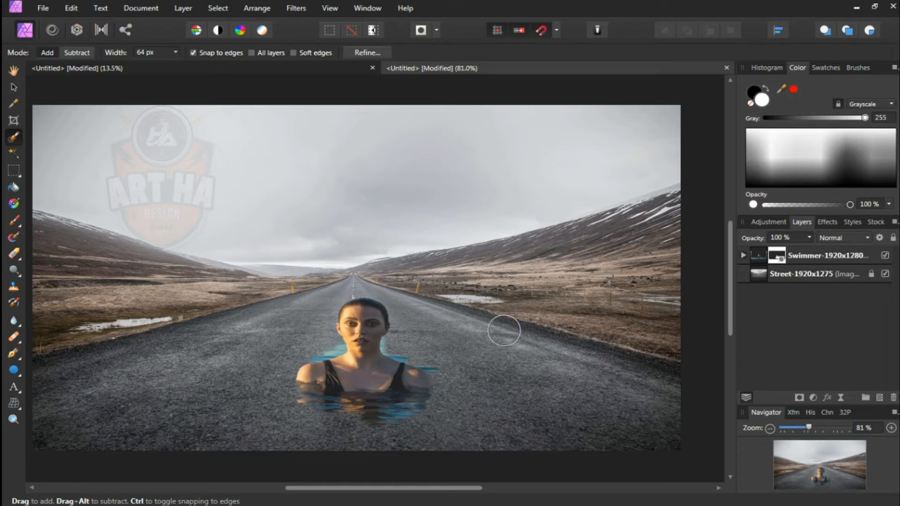
key("b")
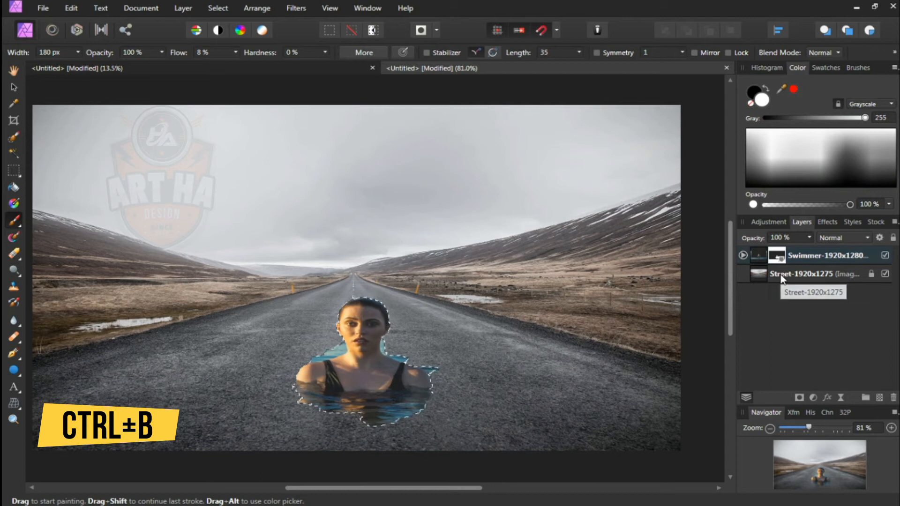
key("ctrl+d")
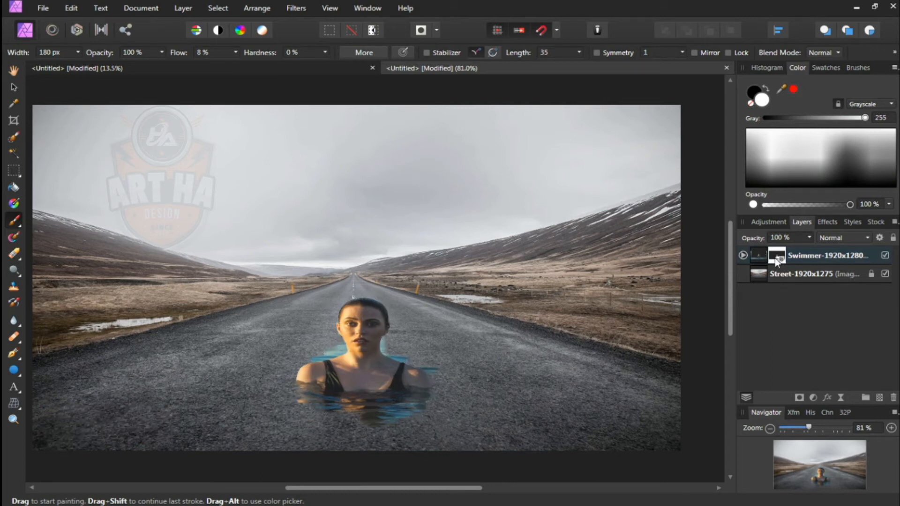
Paint white on the Swimmer mask at 100% flow to reveal water below and around the woman, undoing the stray dab on the roadside.
key("b")
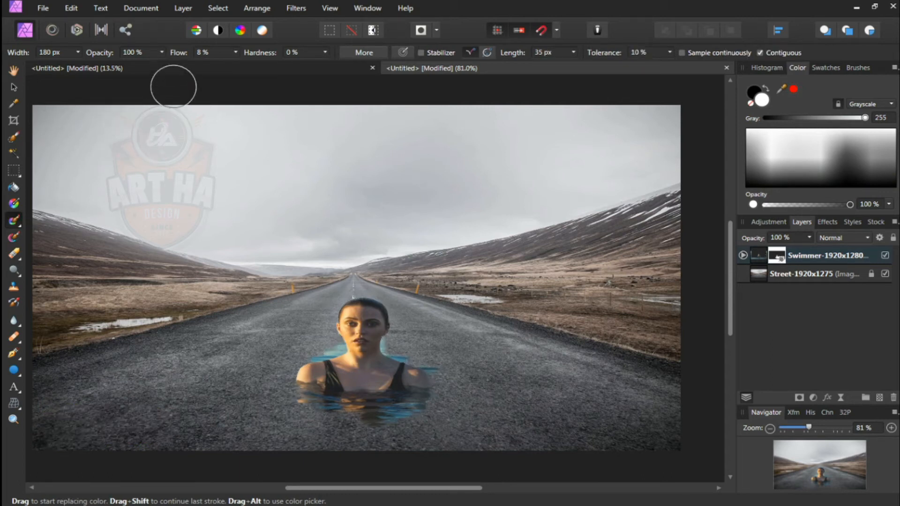
left_click(201, 52)
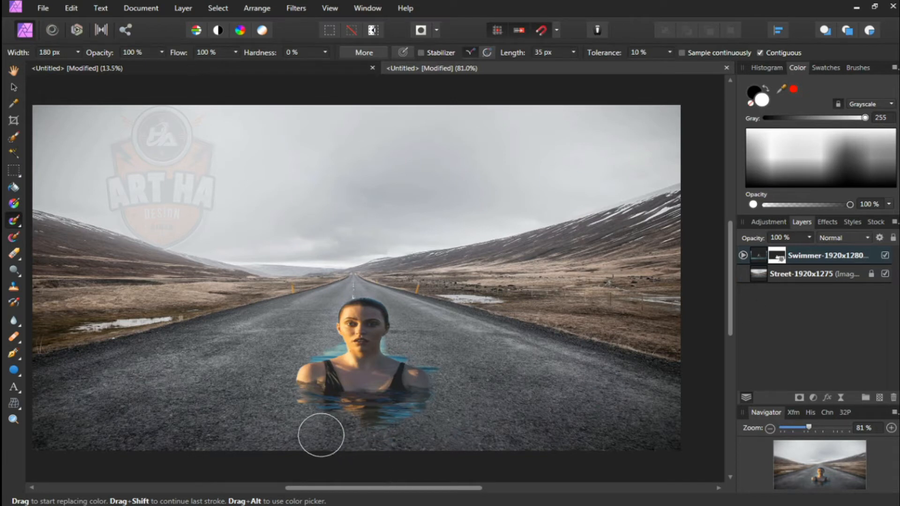
mouse_move(346, 424)
left_mouse_down()
mouse_move(325, 430)
mouse_move(297, 413)
mouse_move(299, 398)
mouse_move(241, 454)
mouse_move(332, 412)
mouse_move(326, 442)
mouse_move(347, 443)
mouse_move(395, 420)
mouse_move(390, 466)
mouse_move(409, 409)
mouse_move(423, 472)
mouse_move(399, 415)
mouse_move(412, 429)
mouse_move(385, 442)
mouse_move(411, 444)
mouse_move(373, 440)
mouse_move(421, 416)
mouse_move(414, 379)
mouse_move(327, 369)
mouse_move(289, 390)
mouse_move(360, 401)
mouse_move(395, 377)
mouse_move(427, 402)
mouse_move(436, 442)
mouse_move(435, 383)
mouse_move(446, 402)
mouse_move(438, 384)
mouse_move(286, 445)
mouse_move(268, 418)
mouse_move(274, 457)
mouse_move(281, 422)
mouse_move(268, 457)
mouse_move(262, 432)
mouse_move(270, 405)
mouse_move(217, 457)
mouse_move(298, 424)
mouse_move(277, 446)
mouse_move(270, 424)
mouse_move(263, 437)
mouse_move(268, 413)
mouse_move(324, 410)
mouse_move(304, 418)
mouse_move(430, 453)
mouse_move(442, 416)
mouse_move(448, 454)
mouse_move(455, 432)
mouse_move(450, 424)
mouse_move(445, 456)
left_mouse_up()
left_click(643, 342)
key("ctrl+z")
Duplicate the masked Swimmer layer and target the lower copy's mask.
left_click(764, 259)
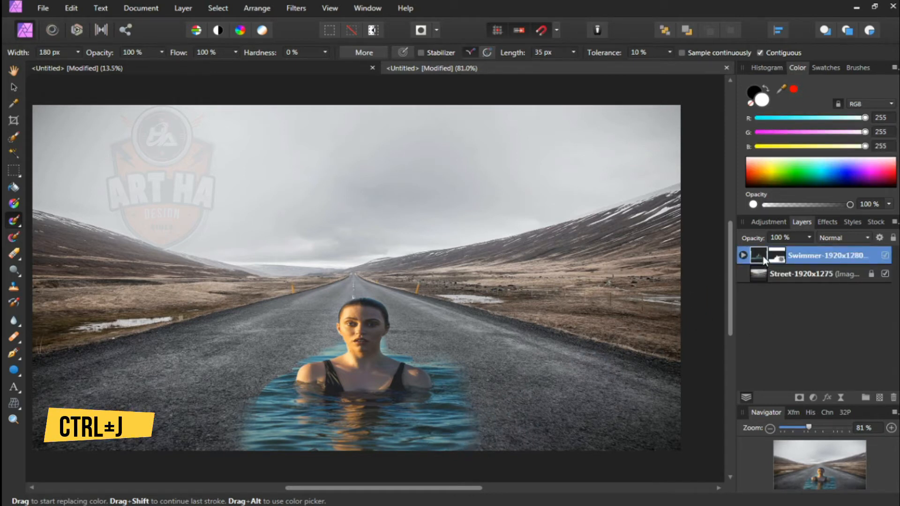
key("ctrl+j")
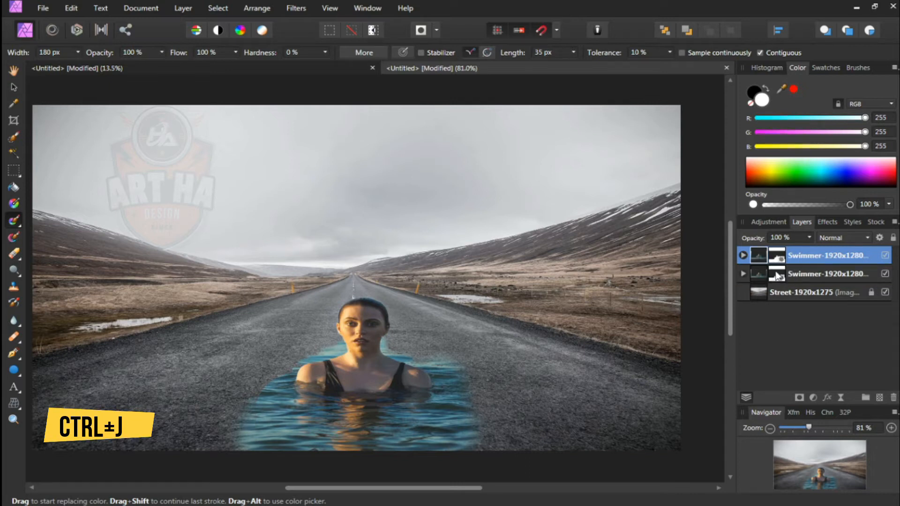
left_click(778, 274)
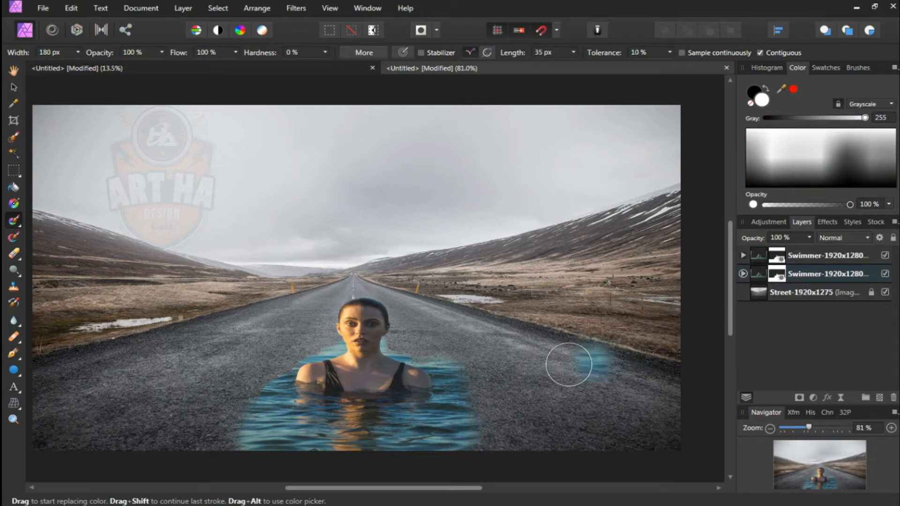
Paint white on the lower Swimmer mask to extend the water across the whole foreground, and swap the painting colour to black.
mouse_move(509, 382)
left_mouse_down()
mouse_move(688, 384)
mouse_move(462, 398)
mouse_move(669, 438)
mouse_move(430, 448)
mouse_move(425, 439)
mouse_move(459, 402)
mouse_move(482, 440)
mouse_move(464, 422)
mouse_move(468, 443)
mouse_move(523, 381)
mouse_move(483, 381)
mouse_move(598, 381)
mouse_move(408, 367)
mouse_move(542, 365)
left_mouse_up()
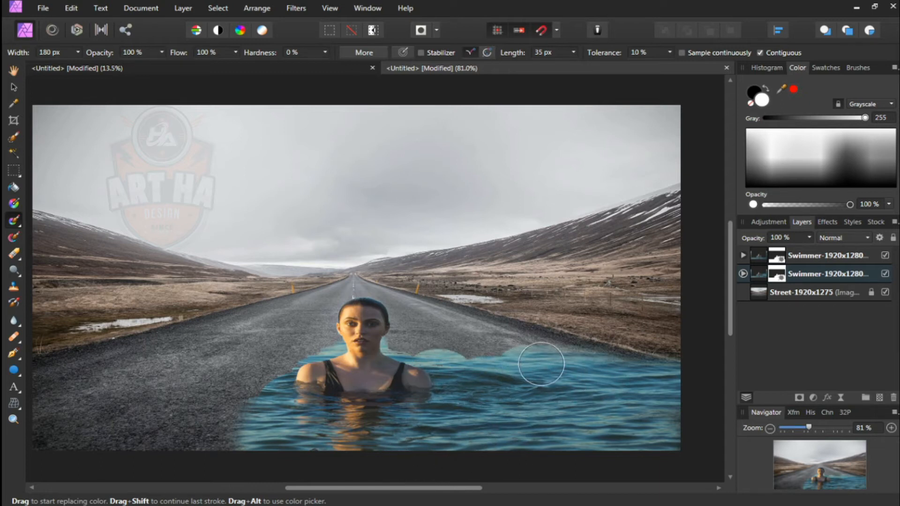
mouse_move(374, 364)
left_mouse_down()
mouse_move(541, 355)
mouse_move(364, 360)
mouse_move(528, 354)
left_mouse_up()
mouse_move(471, 355)
left_mouse_down()
mouse_move(490, 358)
mouse_move(385, 358)
mouse_move(436, 347)
mouse_move(308, 358)
mouse_move(209, 404)
mouse_move(285, 359)
mouse_move(183, 423)
mouse_move(248, 412)
mouse_move(257, 421)
mouse_move(228, 438)
mouse_move(255, 385)
mouse_move(229, 428)
mouse_move(268, 397)
mouse_move(174, 454)
mouse_move(302, 421)
mouse_move(157, 439)
mouse_move(329, 443)
mouse_move(243, 452)
mouse_move(297, 414)
mouse_move(298, 372)
mouse_move(312, 354)
mouse_move(335, 349)
mouse_move(316, 344)
mouse_move(329, 345)
mouse_move(221, 365)
mouse_move(134, 439)
mouse_move(212, 354)
mouse_move(153, 387)
mouse_move(127, 418)
mouse_move(175, 358)
mouse_move(205, 345)
mouse_move(130, 406)
mouse_move(135, 438)
mouse_move(153, 459)
mouse_move(136, 437)
mouse_move(132, 391)
mouse_move(161, 355)
mouse_move(28, 369)
mouse_move(118, 363)
mouse_move(138, 346)
mouse_move(90, 350)
mouse_move(40, 382)
mouse_move(54, 430)
mouse_move(84, 441)
mouse_move(94, 383)
mouse_move(96, 415)
left_mouse_up()
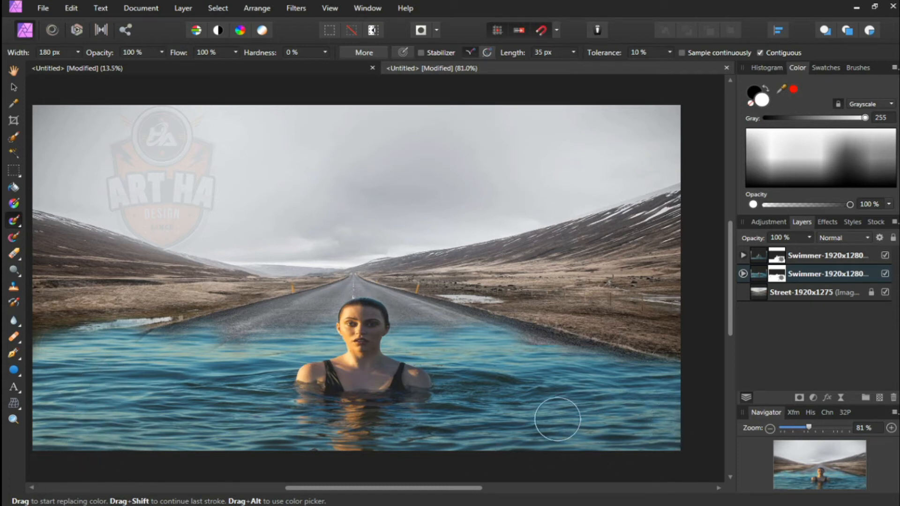
mouse_move(535, 359)
left_mouse_down()
mouse_move(528, 328)
mouse_move(552, 341)
left_mouse_up()
key("x")
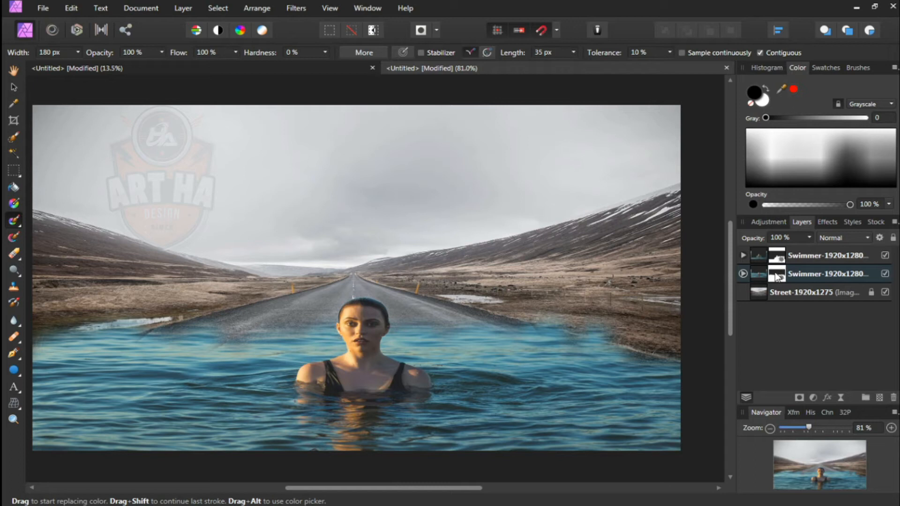
Set the lower Swimmer layer's blend mode to Hard Light and its opacity to 75%.
left_click(827, 238)
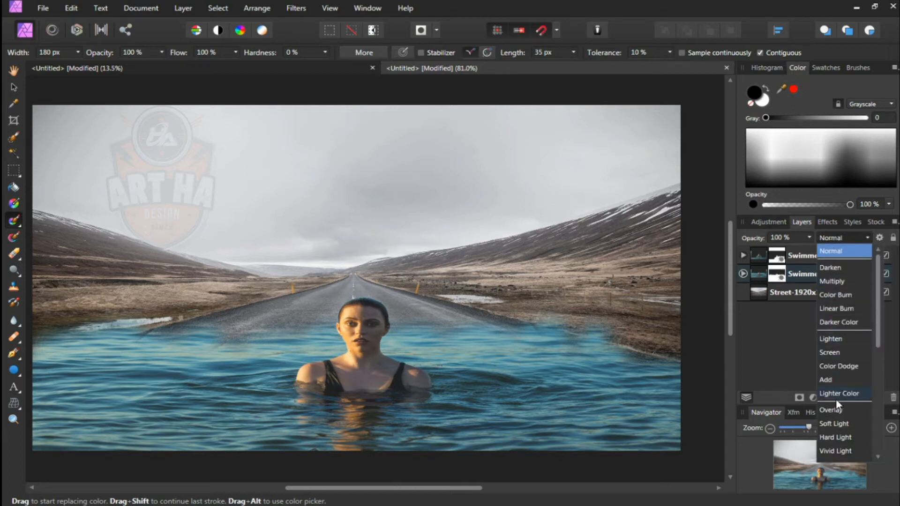
scroll(846, 396, "down", 2)
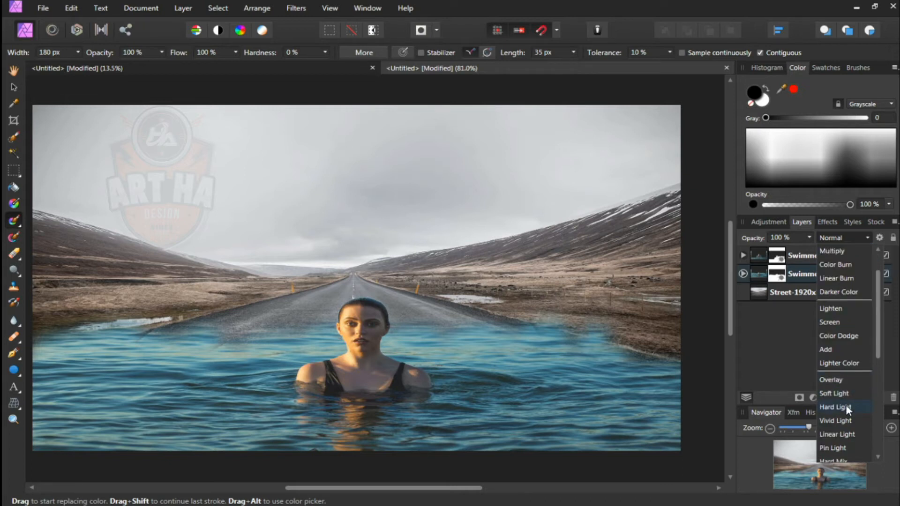
left_click(847, 407)
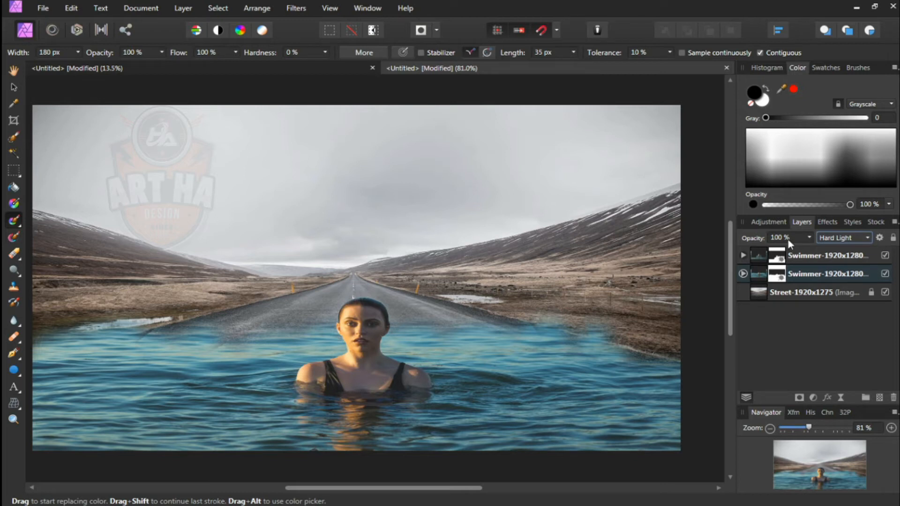
left_click_drag(757, 238, 716, 238)
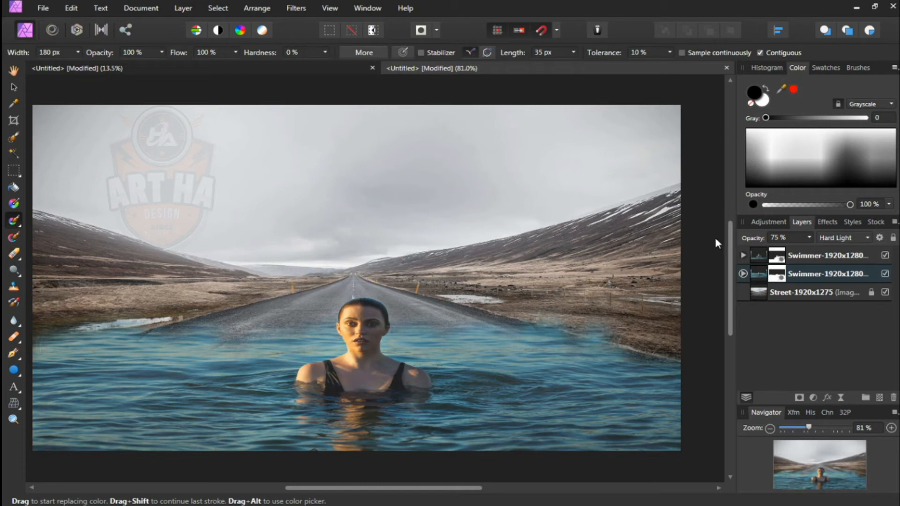
left_click_drag(713, 236, 713, 236)
Paint black on the upper Swimmer mask with a 156 px Paint Brush at 8% flow to blend the water around the woman.
left_click(802, 260)
left_click(780, 258)
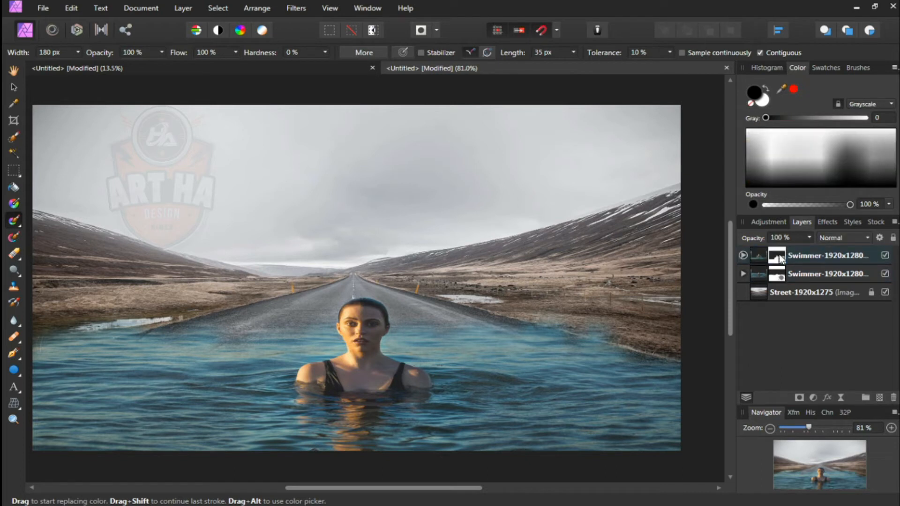
key("b")
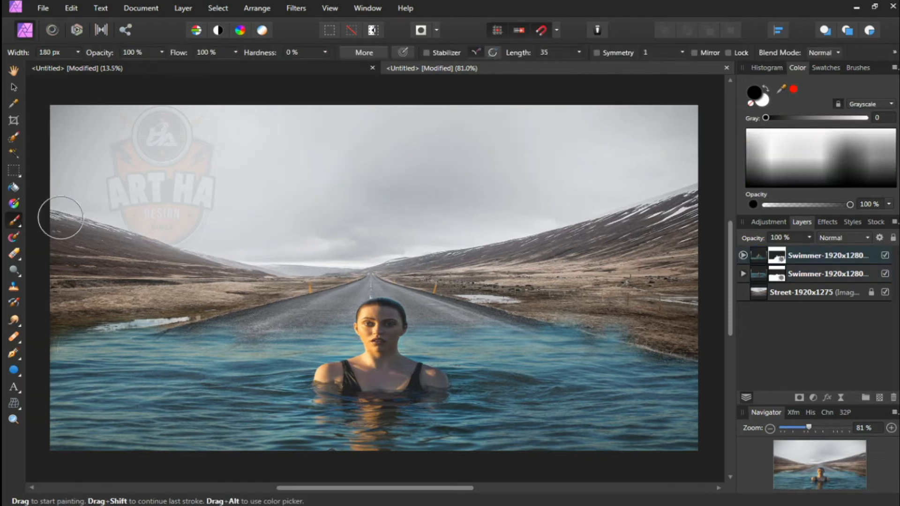
left_click(51, 52)
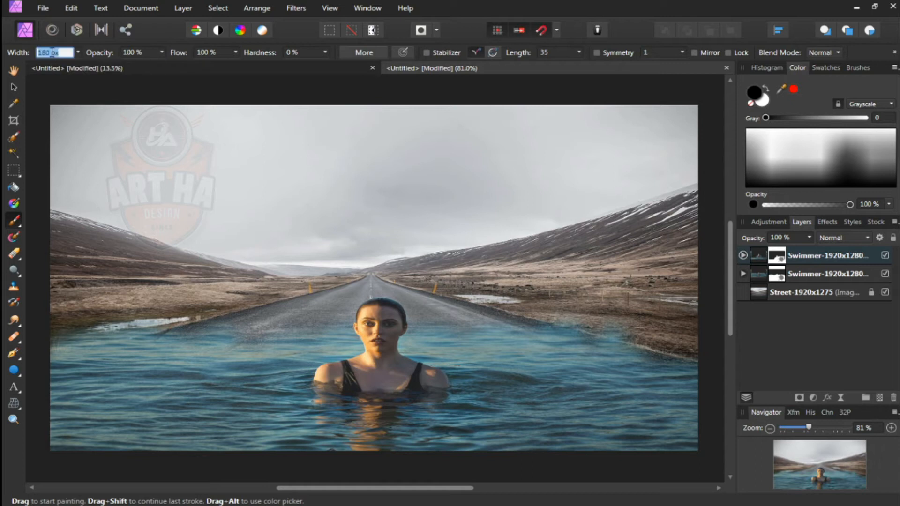
type("156")
key("Return")
type("6")
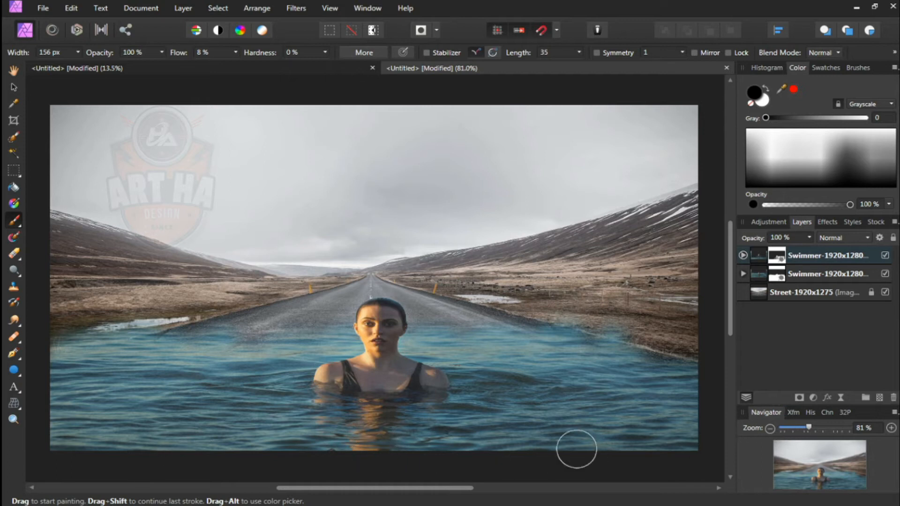
Group the two Swimmer layers and add an HSL adjustment above the group.
left_click(755, 268, "shift")
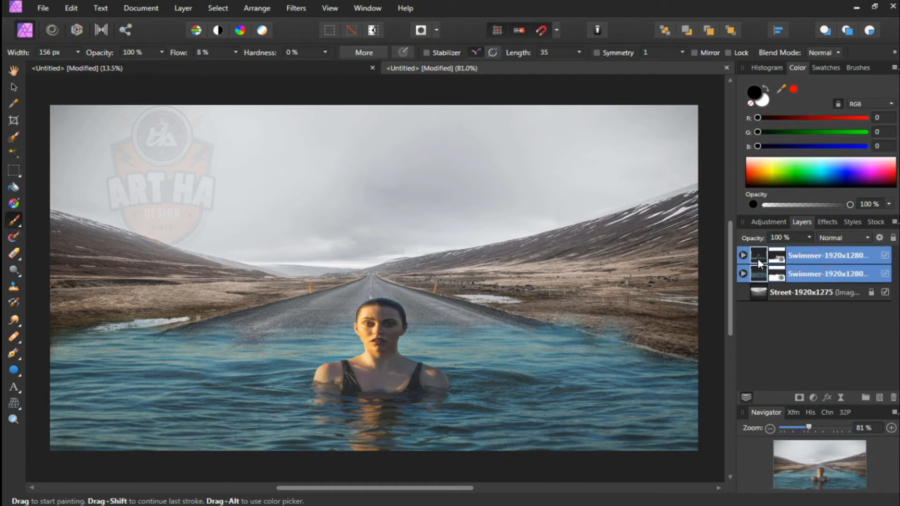
key("ctrl+g")
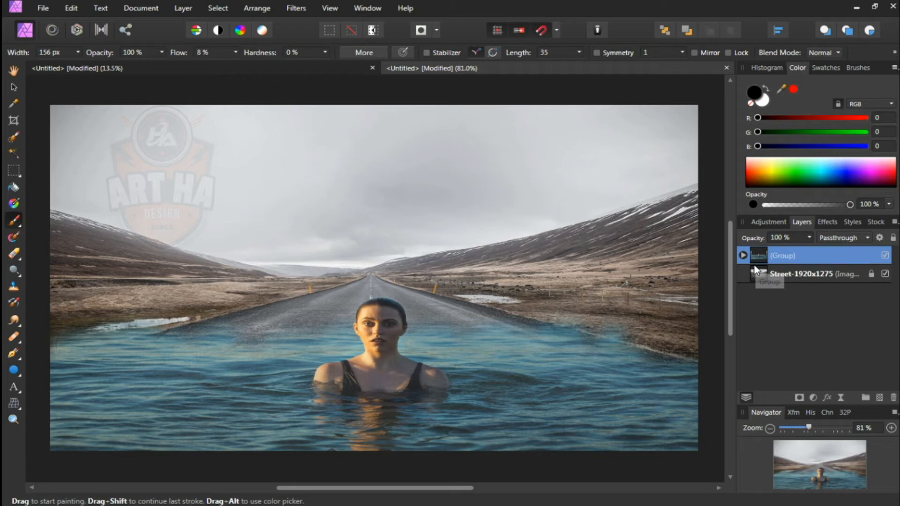
left_click(813, 397)
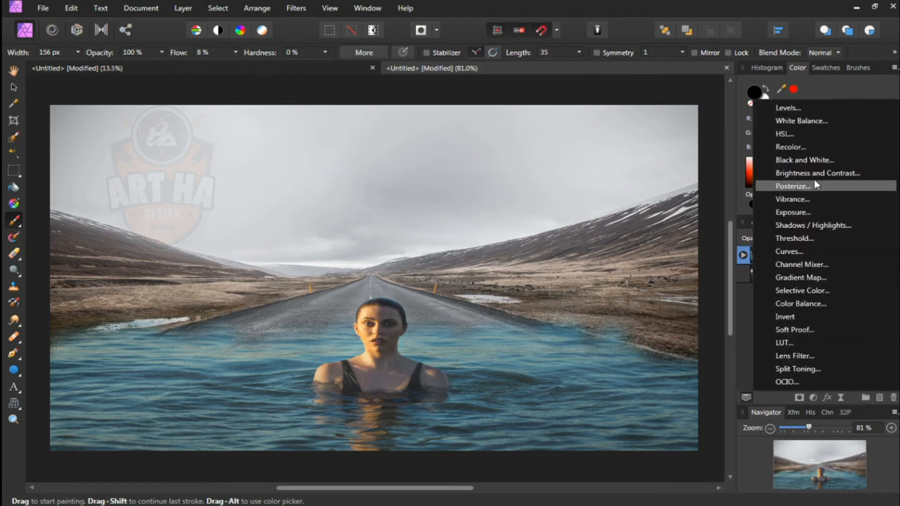
left_click(791, 132)
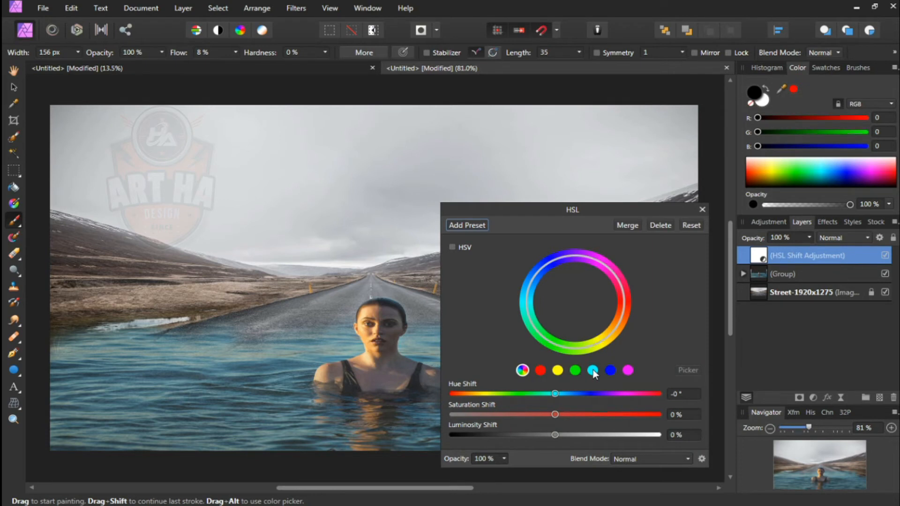
Nest the HSL adjustment inside the group, set cyan and green saturation to -100%, and fully desaturate the blues.
left_click_drag(787, 256, 787, 276)
left_click(744, 255)
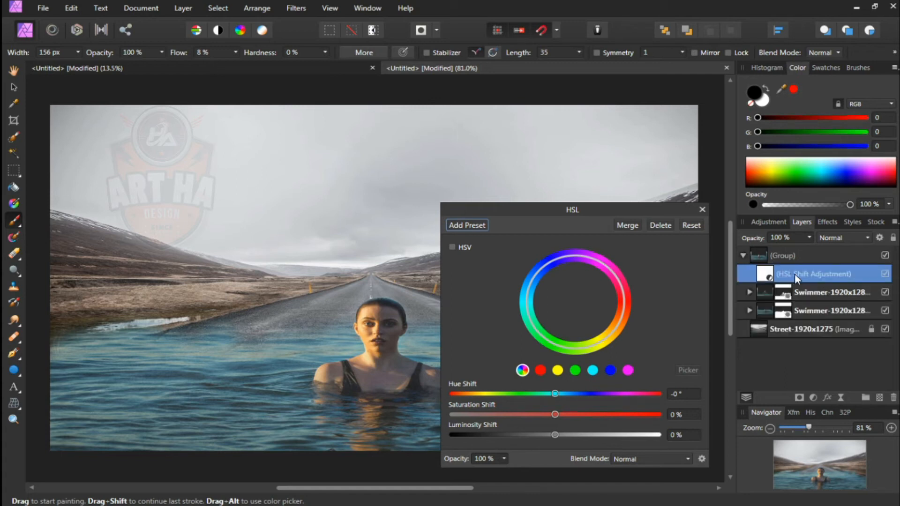
left_click(593, 371)
left_click_drag(552, 415, 396, 411)
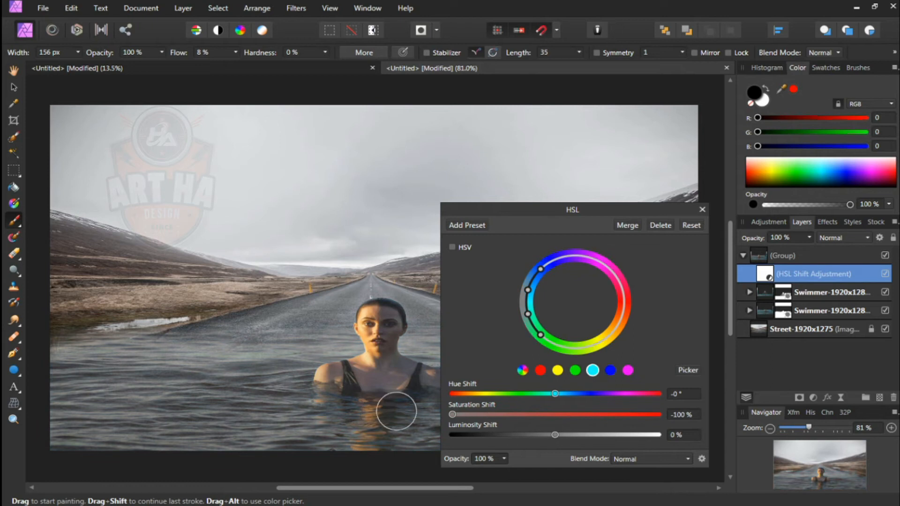
left_click(610, 371)
left_click_drag(555, 415, 449, 404)
left_click(575, 371)
left_click_drag(555, 414, 425, 416)
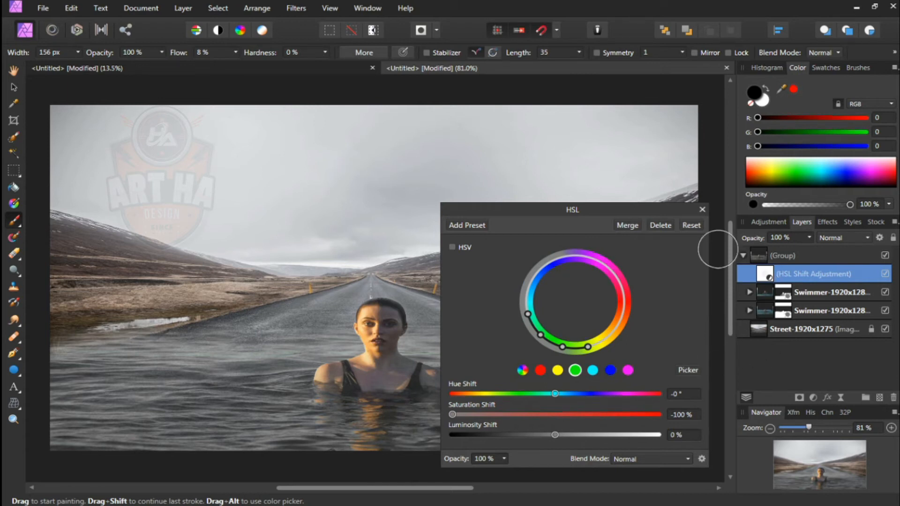
left_click(703, 209)
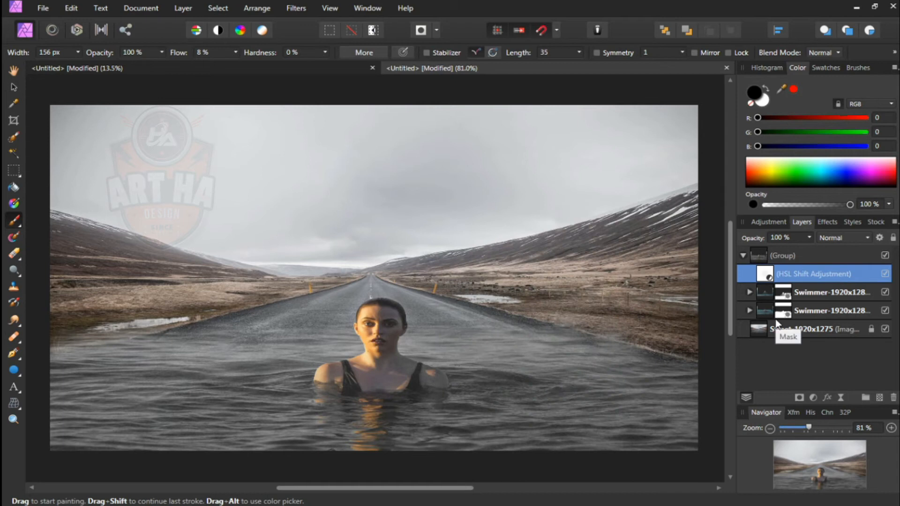
Add a live Gaussian Blur filter to the collapsed group with a 5 px radius and Preserve Alpha enabled.
left_click(743, 255)
left_click(770, 255)
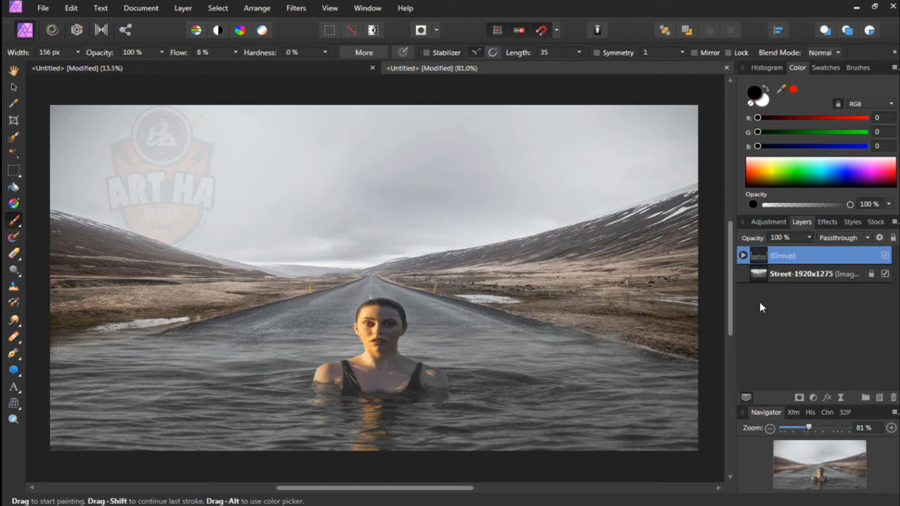
left_click(841, 398)
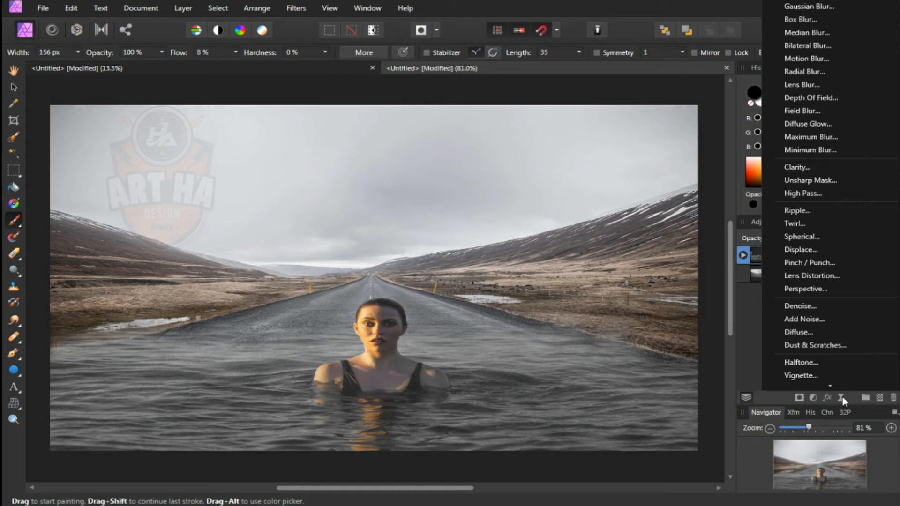
left_click(808, 7)
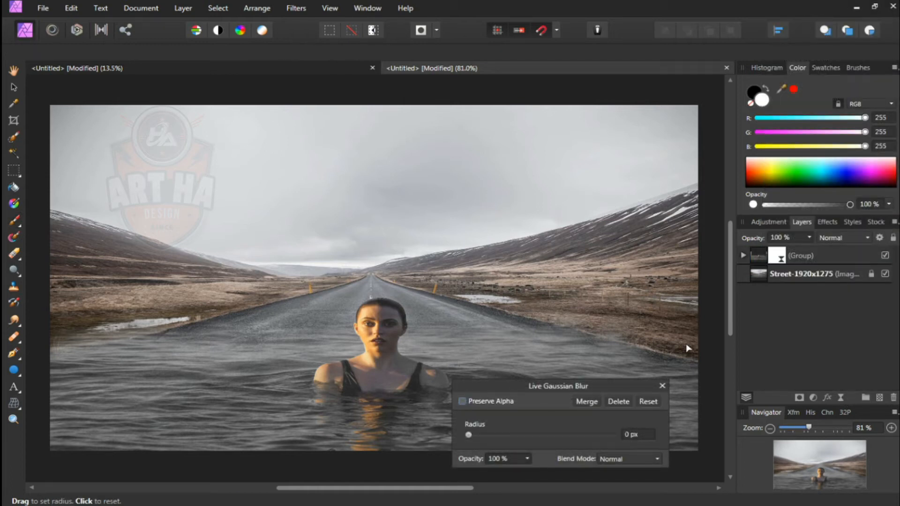
left_click_drag(476, 426, 514, 438)
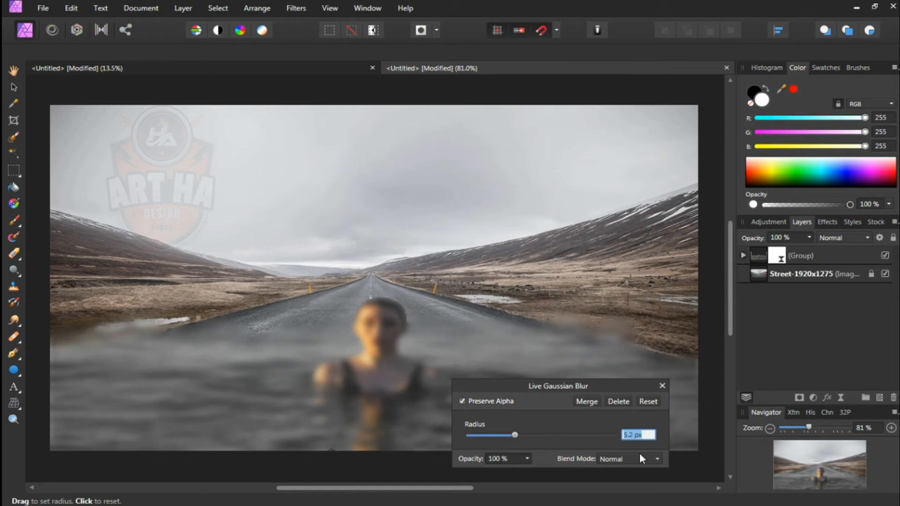
key("Return")
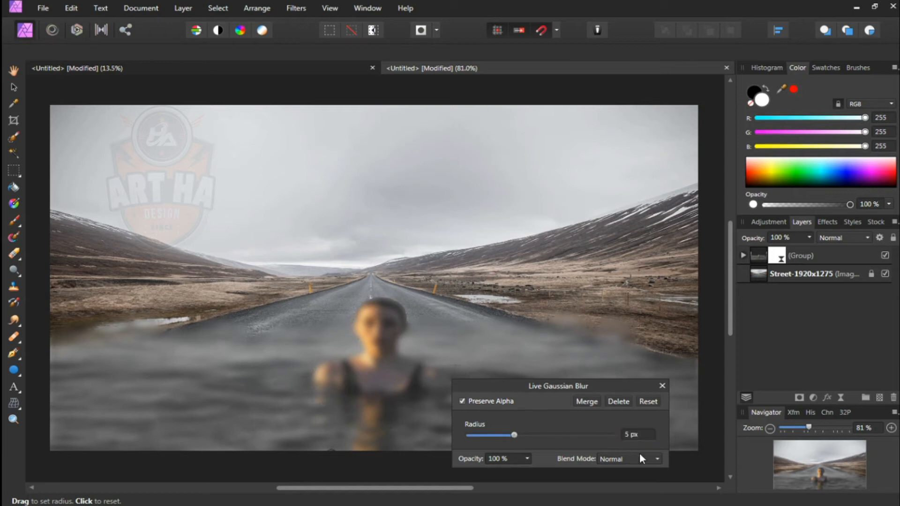
left_click(662, 386)
Move the Gaussian Blur filter out of the group to the top of the layer stack and collapse the group.
left_click(743, 256)
left_click_drag(792, 278, 788, 252)
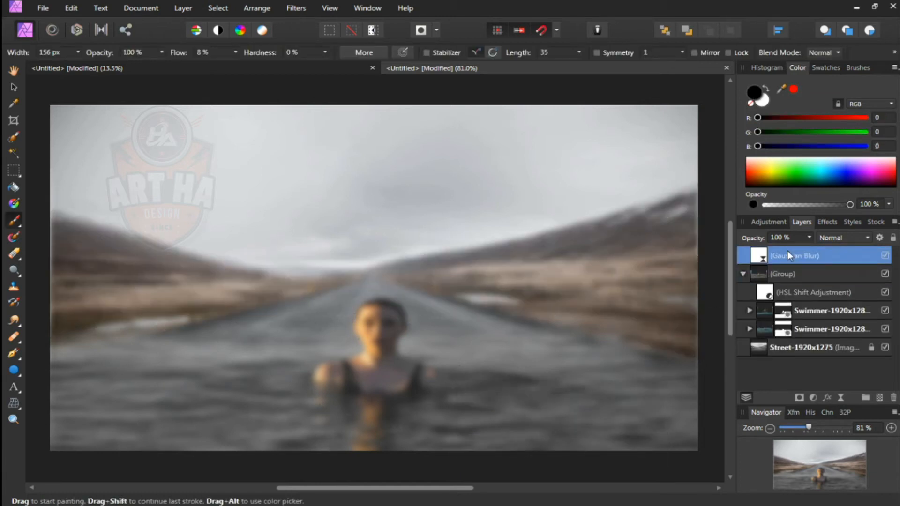
left_click(745, 272)
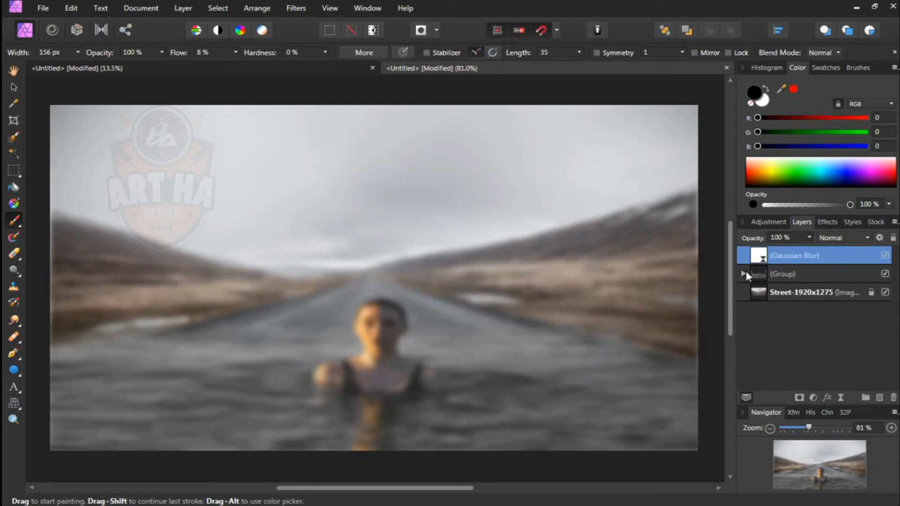
Apply a vertical linear gradient to the Gaussian Blur mask, from white in the sky to black just above the woman's head.
left_click(12, 205)
left_click_drag(375, 200, 375, 293)
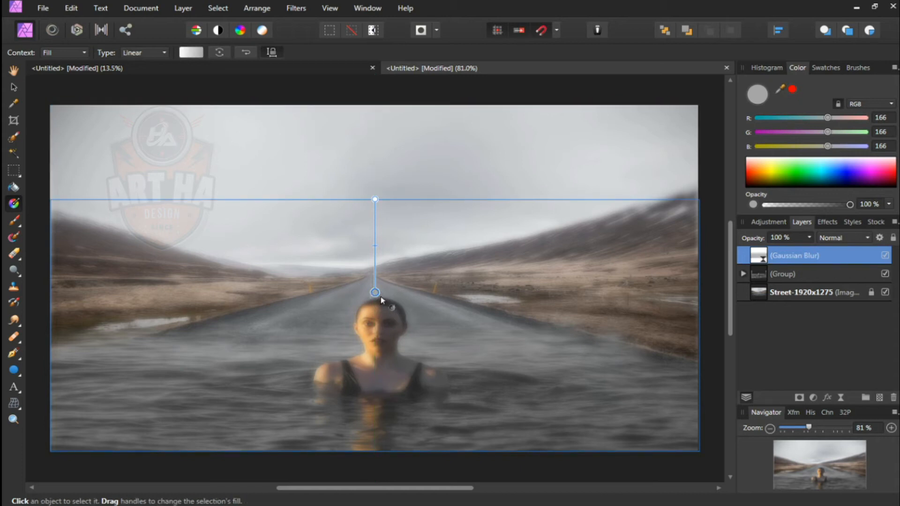
left_click(375, 293)
left_click(750, 184)
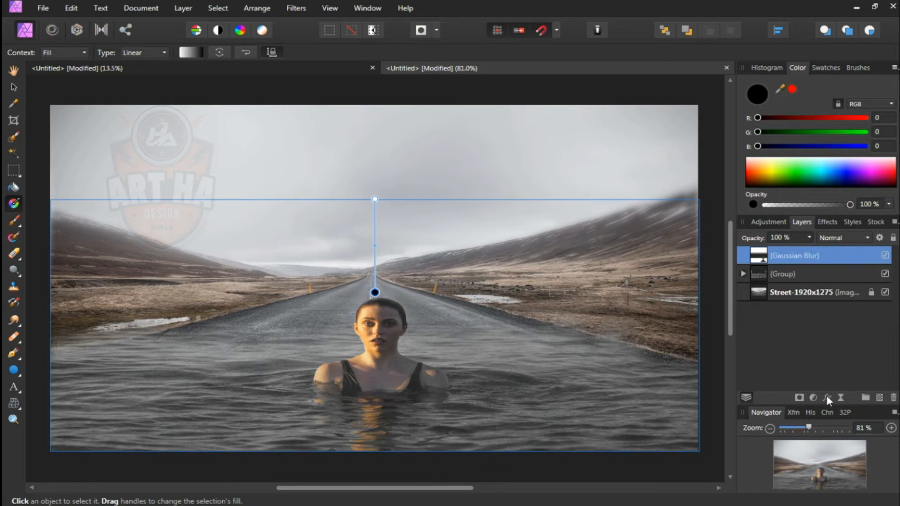
Add a Curves adjustment on top and pull the Master curve's midpoint down slightly to darken the image.
left_click(813, 398)
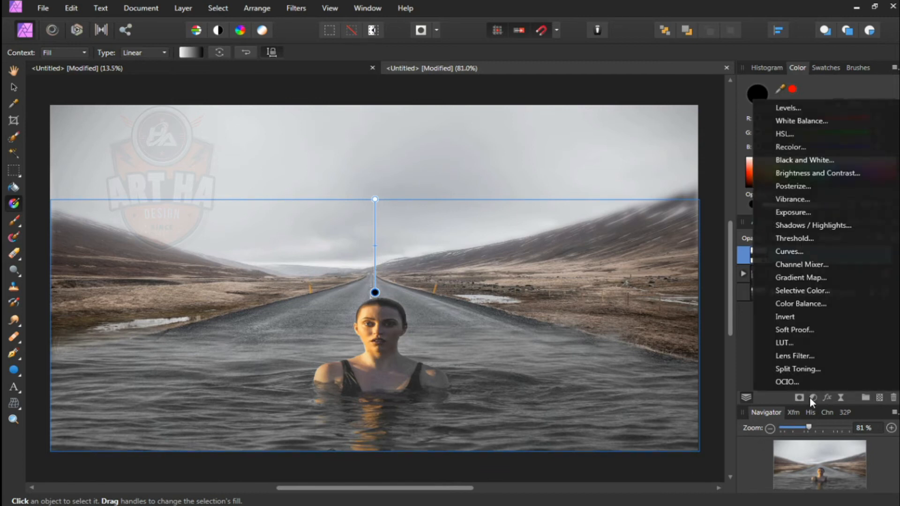
left_click(790, 251)
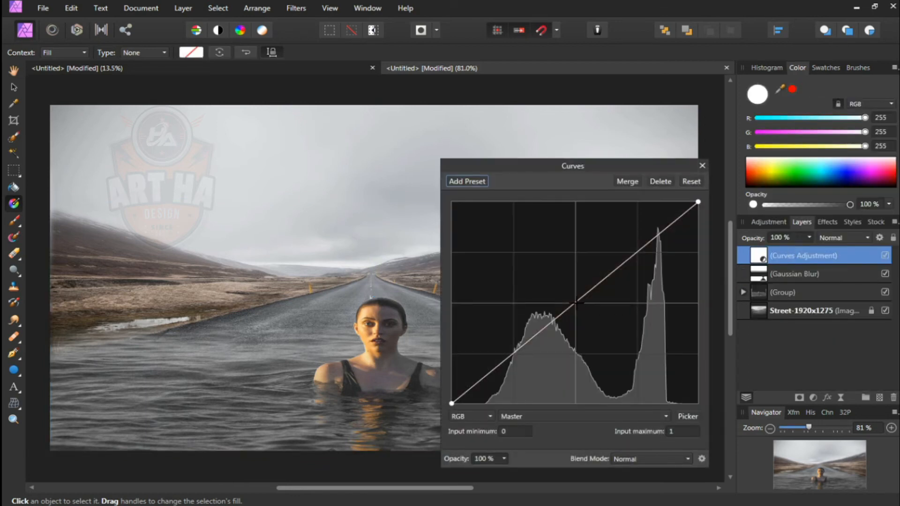
left_click_drag(576, 302, 586, 313)
Raise the midpoint of the Curves adjustment's Blue channel slightly to give the image a cooler tint.
left_click(547, 417)
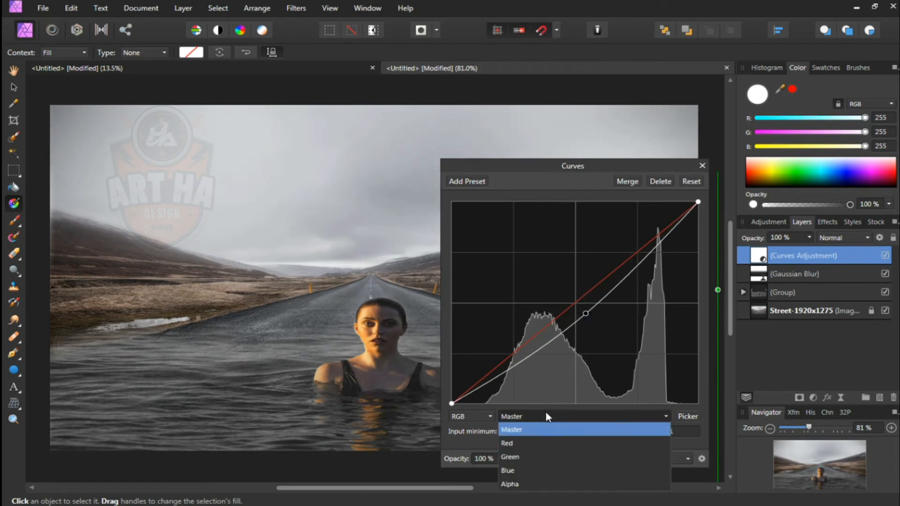
left_click(515, 470)
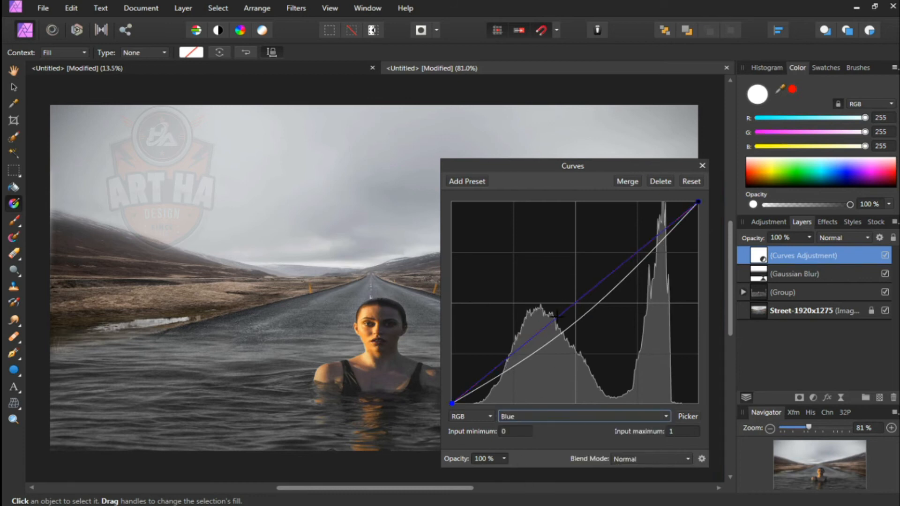
left_click(575, 302)
mouse_move(576, 302)
left_mouse_down()
mouse_move(564, 291)
mouse_move(570, 297)
left_mouse_up()
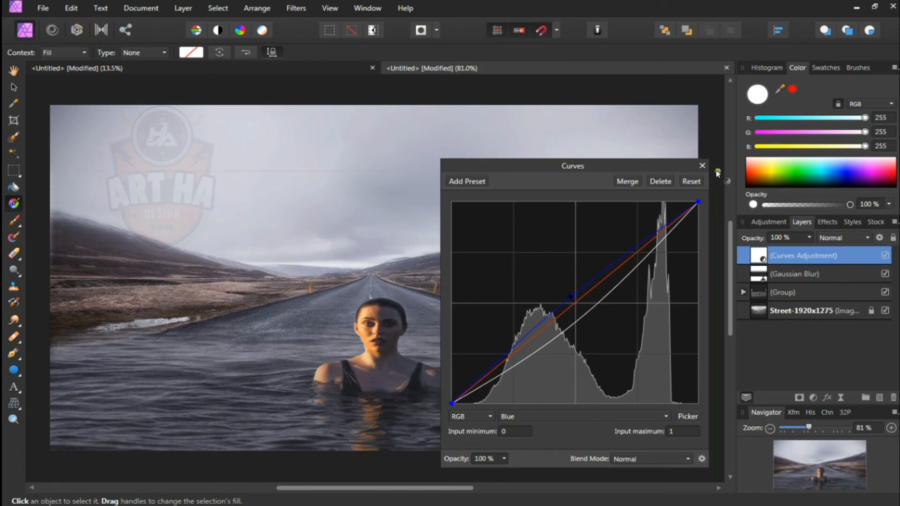
left_click(703, 165)
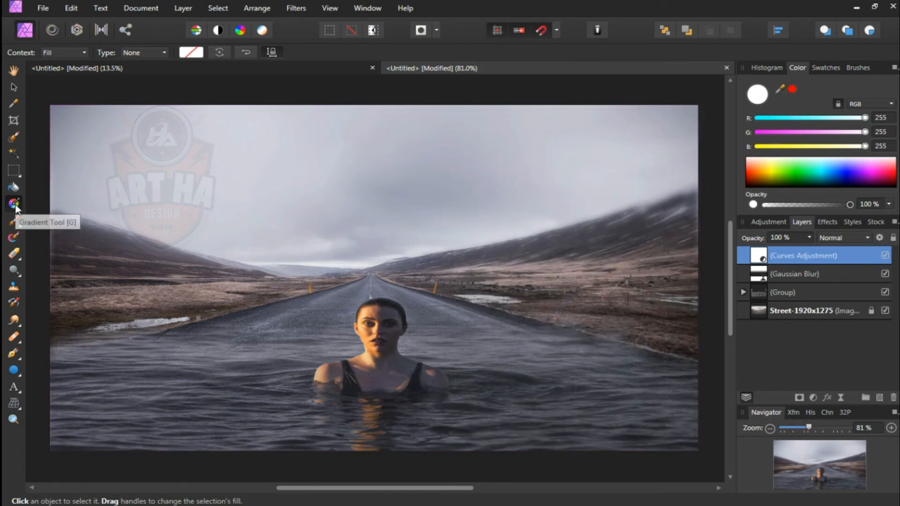
Apply a horizontal linear gradient to the Curves mask, from white at the image's right edge to black at the road's centre.
left_click_drag(698, 279, 380, 280)
mouse_move(749, 184)
left_mouse_down()
mouse_move(737, 192)
mouse_move(759, 181)
mouse_move(743, 190)
left_mouse_up()
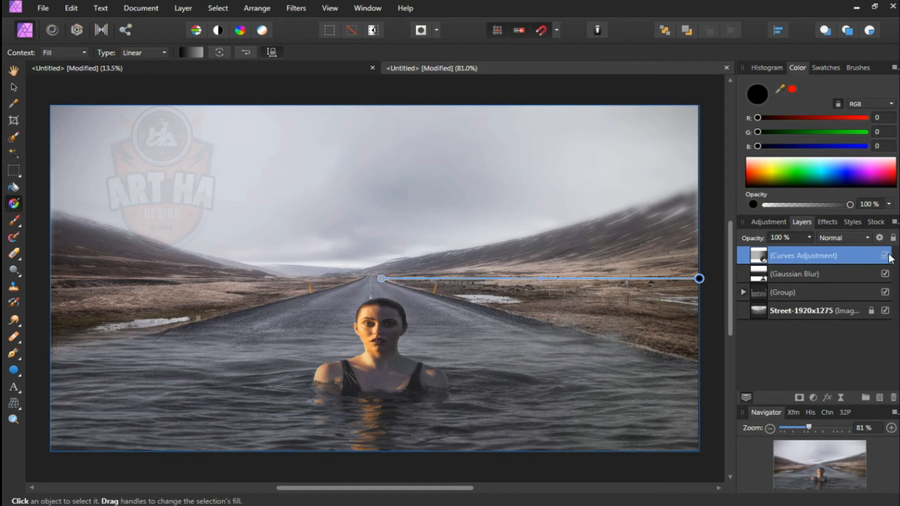
left_click(382, 279)
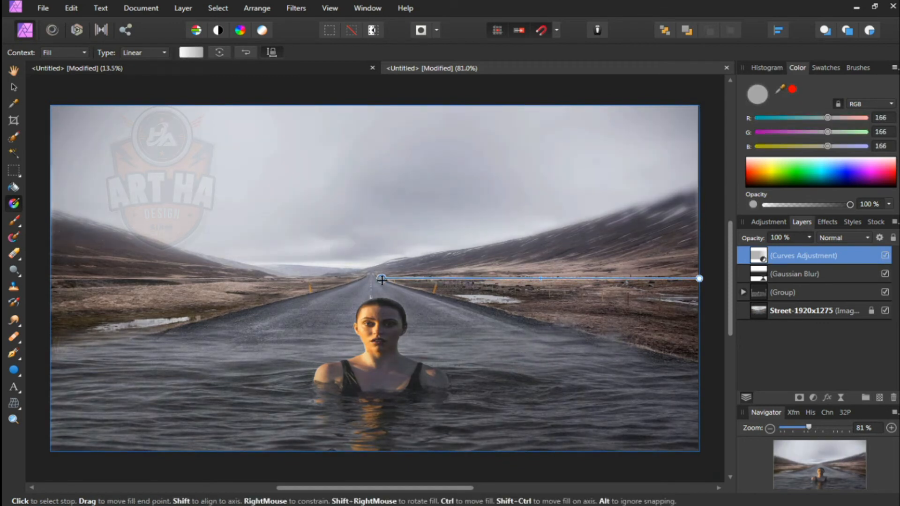
left_click_drag(783, 158, 730, 196)
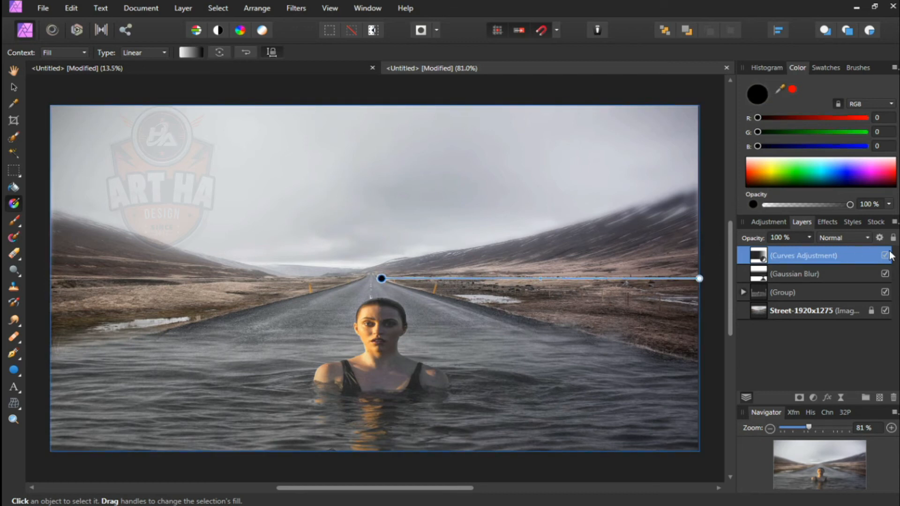
Draw a tall ellipse over the image's left side and fill it with a radial gradient from white centre to orange (255, 178, 0).
left_click(14, 369)
left_click_drag(102, 244, 205, 407)
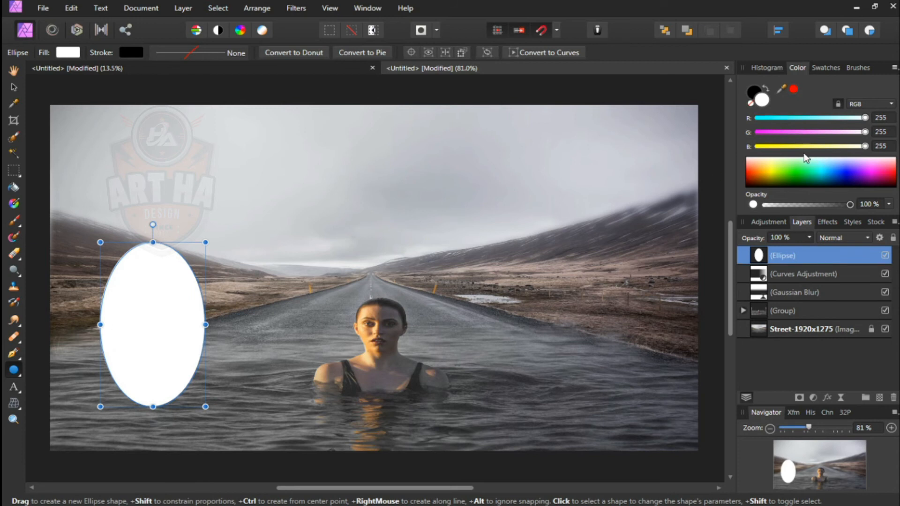
left_click_drag(800, 162, 765, 172)
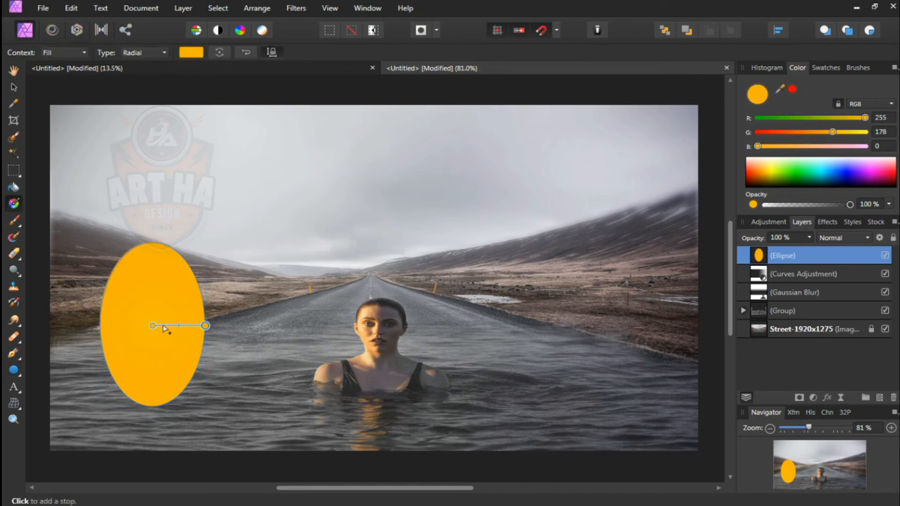
left_click_drag(816, 157, 688, 121)
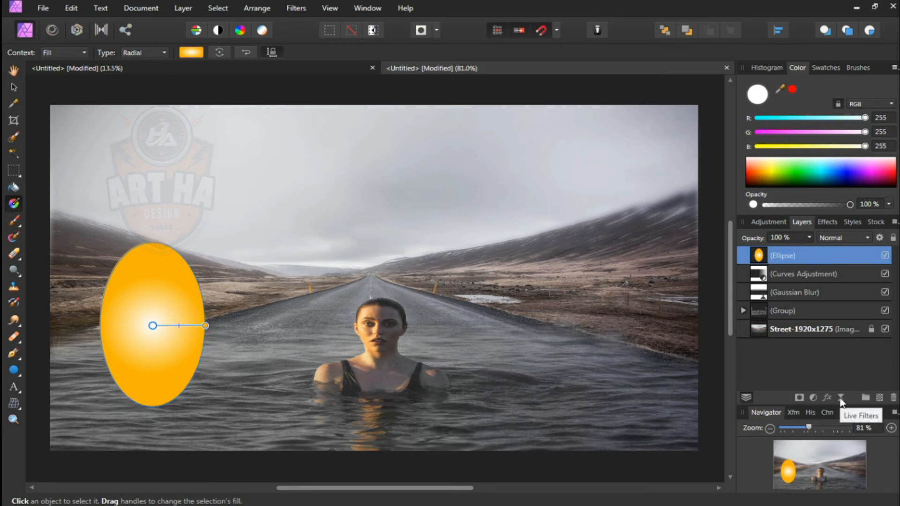
Enable a Gaussian Blur layer effect on the ellipse with a radius of 100 px.
left_click(826, 398)
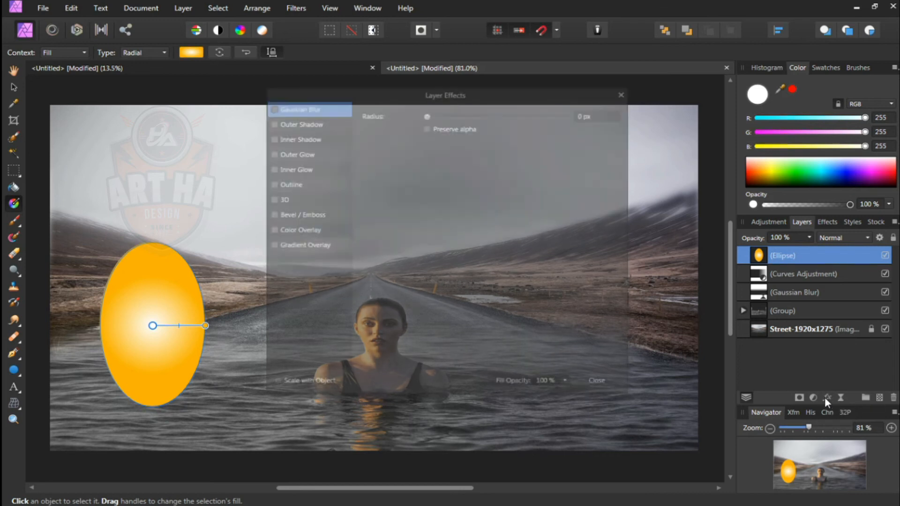
left_click(269, 106)
left_click(584, 114)
left_click_drag(427, 113, 598, 115)
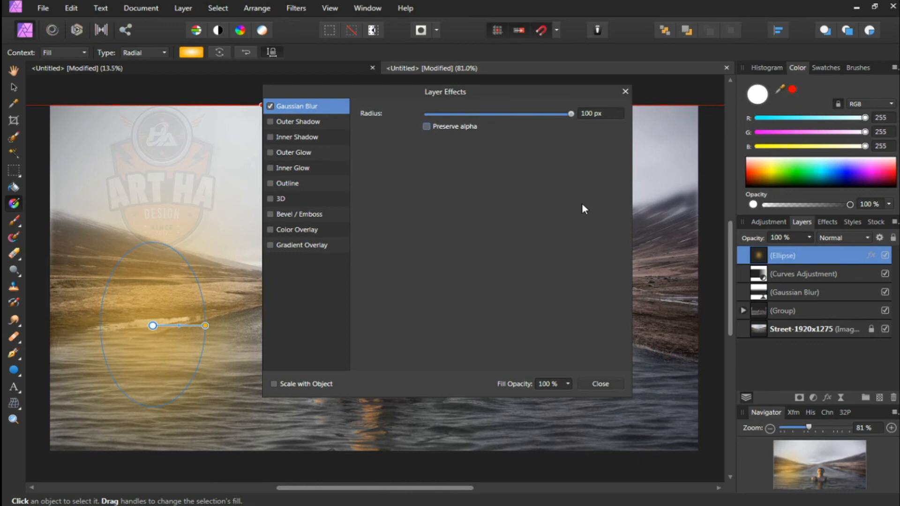
Try Gaussian Blur radii of 200 px and 150 px on the ellipse.
left_click(590, 114)
type("200")
key("Return")
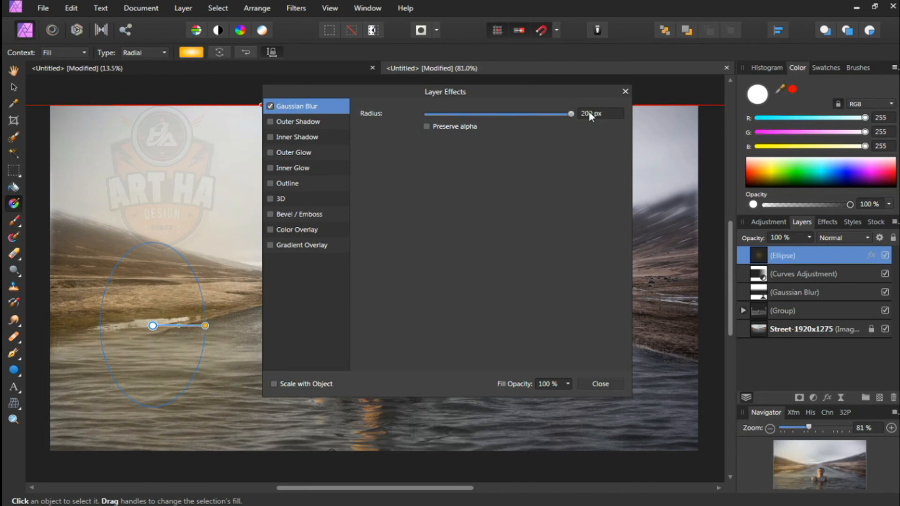
left_click(590, 114)
type("150")
key("Return")
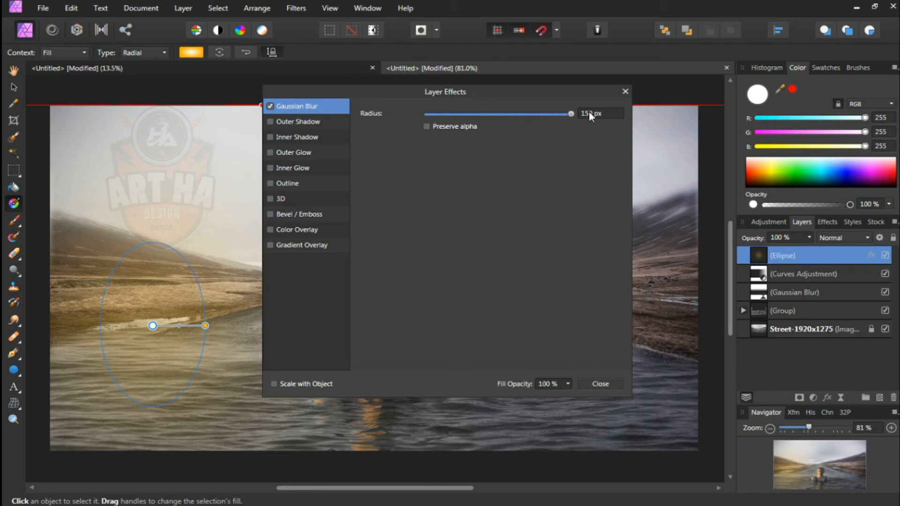
Set the ellipse's Gaussian Blur radius to 120 px and close the layer effects.
left_click(590, 113)
type("120")
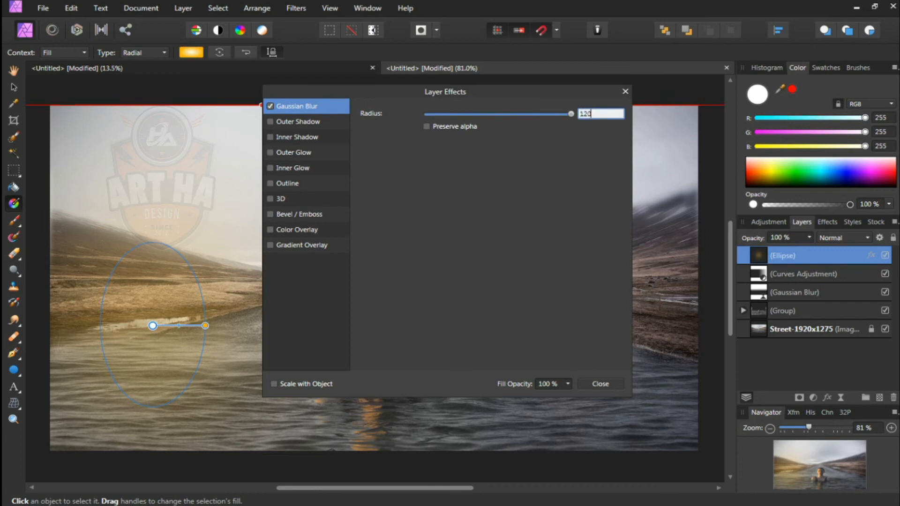
key("Return")
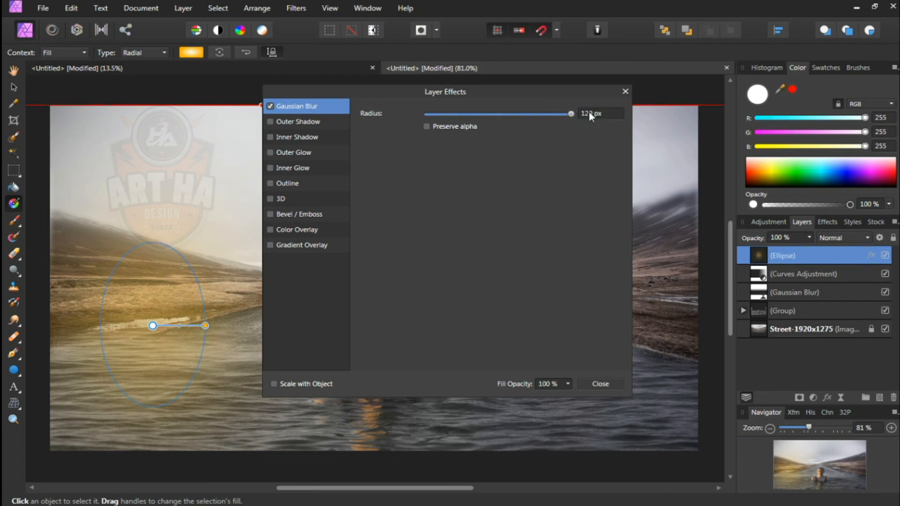
left_click(590, 384)
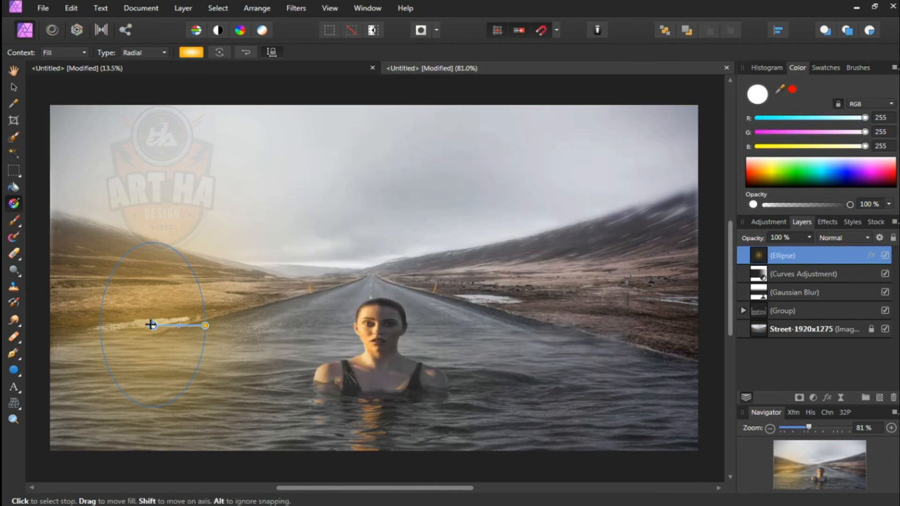
Move the glowing ellipse up to the image's left edge and enlarge it to span nearly the full image height.
left_click(14, 87)
left_click_drag(153, 342, 106, 205)
left_click_drag(155, 270, 227, 389)
scroll(320, 317, "up", 2)
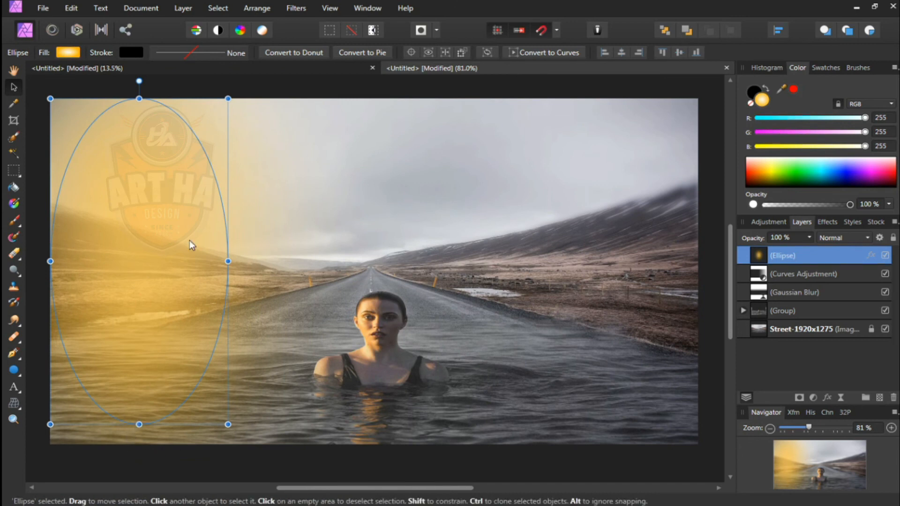
Increase the enlarged ellipse's Gaussian Blur layer effect radius to 200 px.
left_click(871, 255)
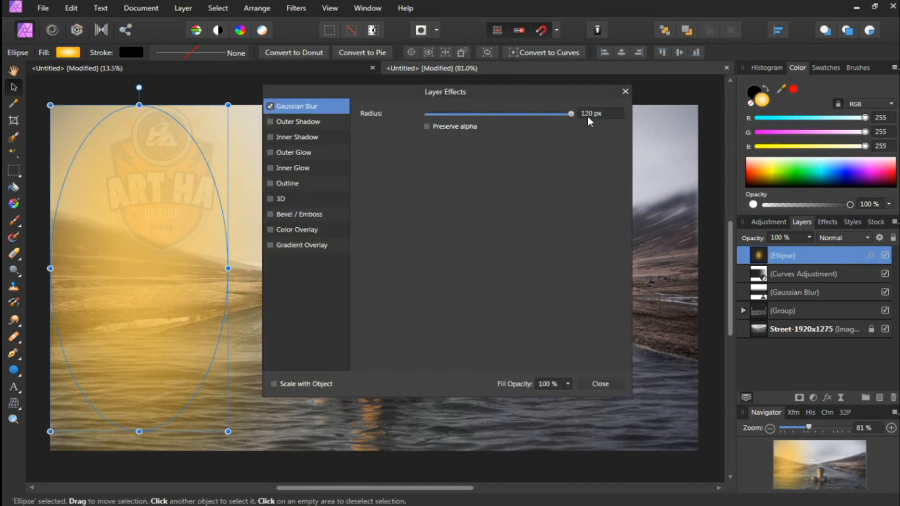
double_click(587, 113)
type("200")
key("Return")
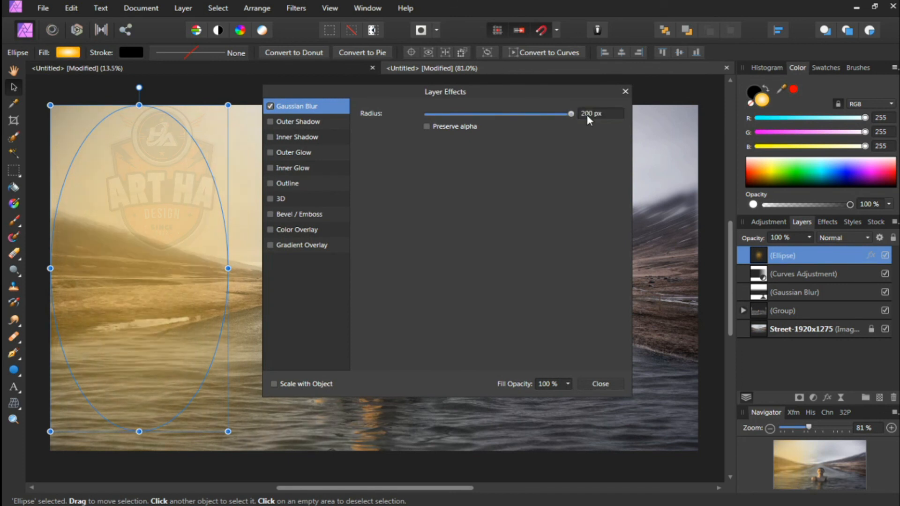
Set the blurred ellipse layer's blend mode to Screen, compare the image with and without it, and lower its opacity to 79%.
left_click(610, 382)
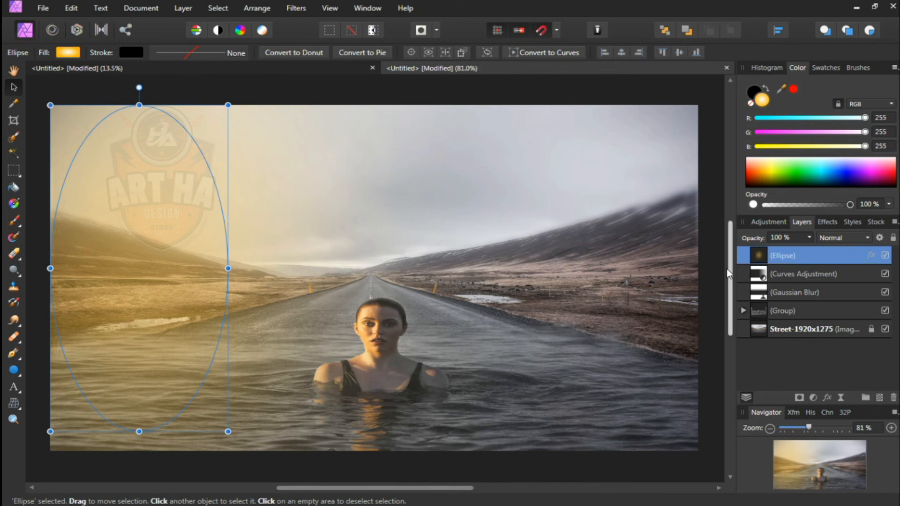
left_click(840, 238)
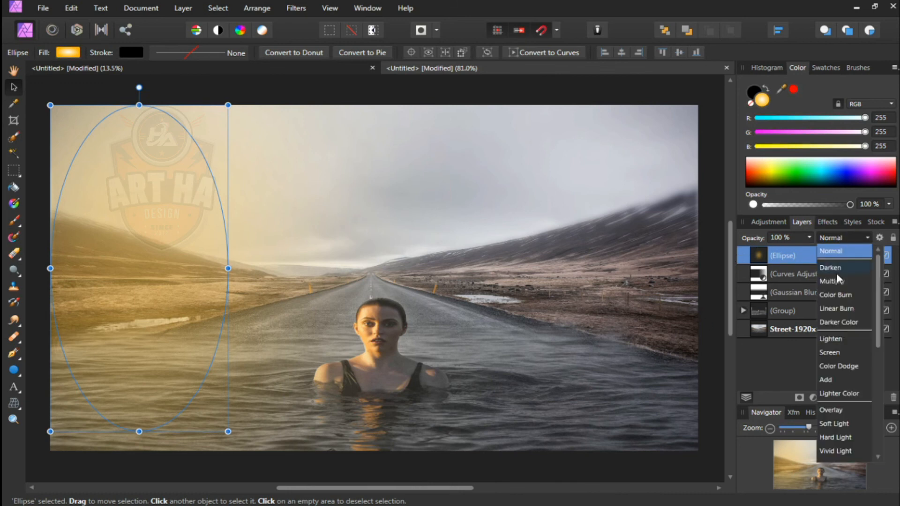
left_click(838, 355)
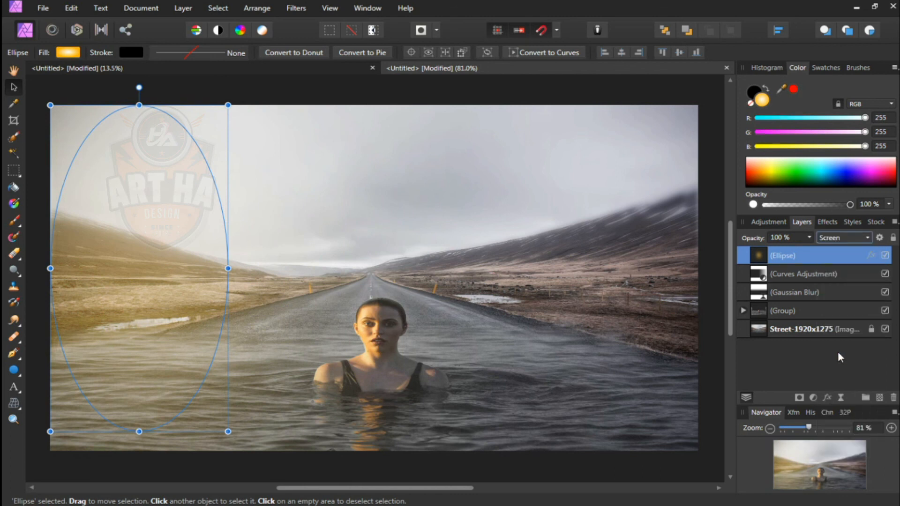
left_click(886, 258)
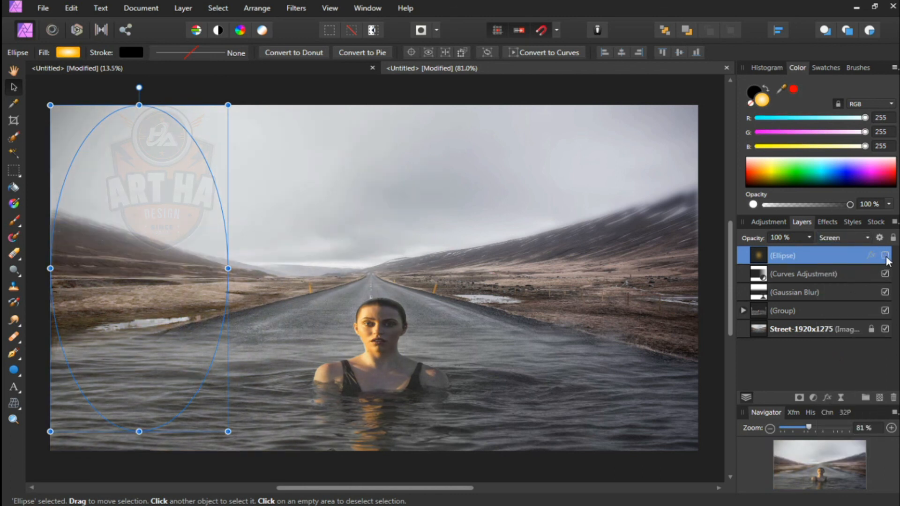
left_click(887, 258)
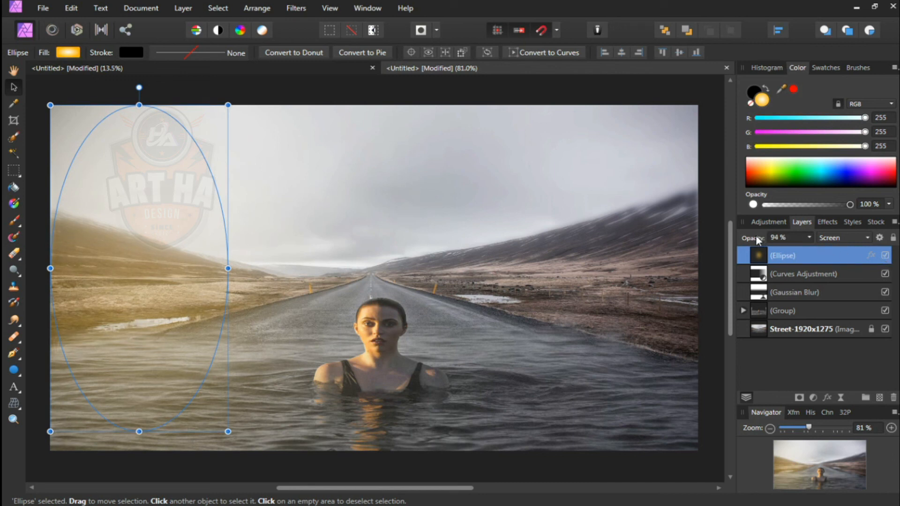
left_click_drag(749, 237, 746, 236)
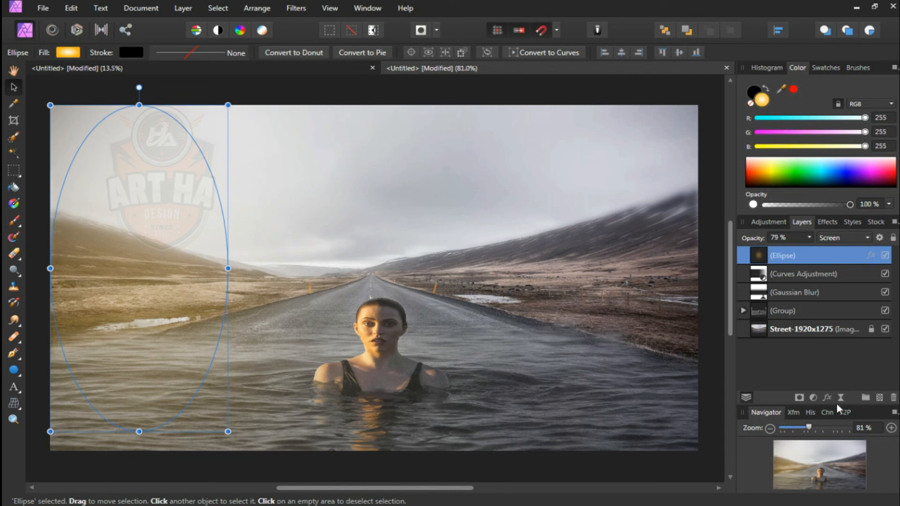
Add a Selective Color adjustment above the ellipse with Neutrals at Cyan -8%, Magenta 3% and slightly more Yellow, and compare its effect.
left_click(814, 397)
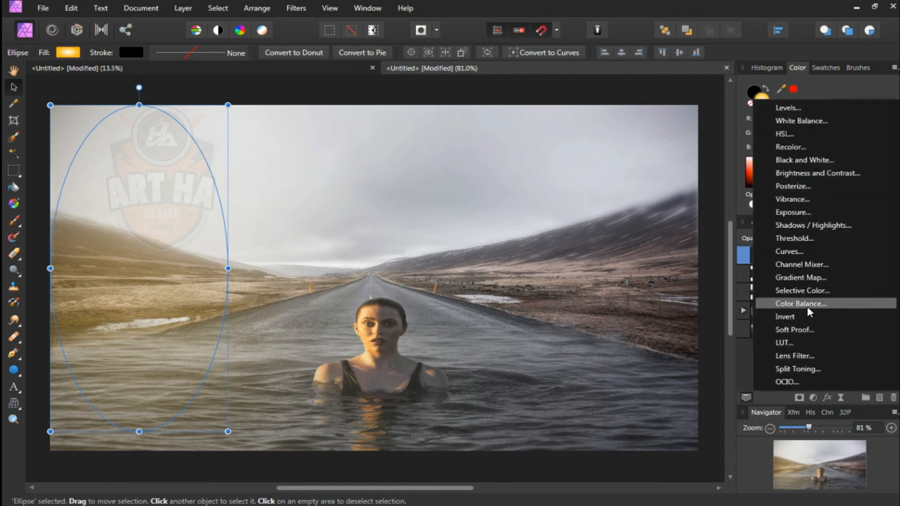
left_click(805, 292)
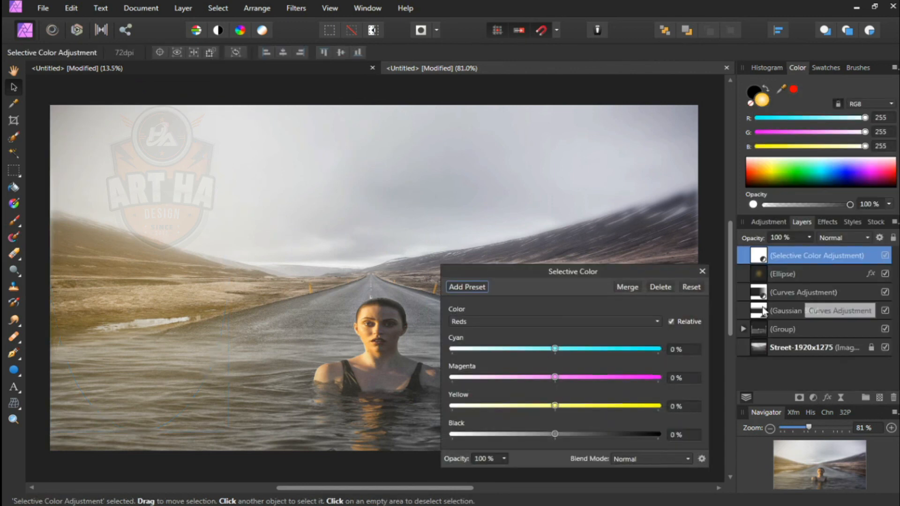
left_click(491, 322)
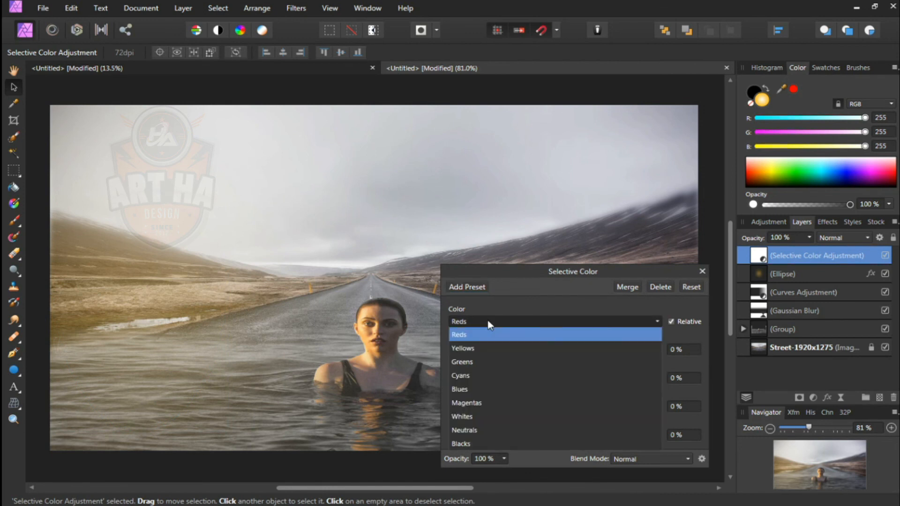
left_click(482, 430)
left_click_drag(555, 348, 549, 350)
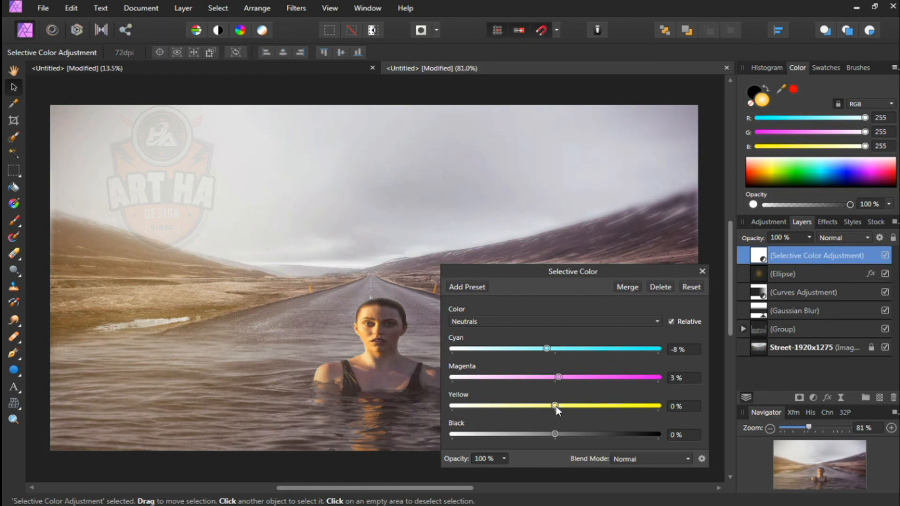
left_click_drag(556, 407, 558, 407)
left_click(700, 272)
left_click(885, 256)
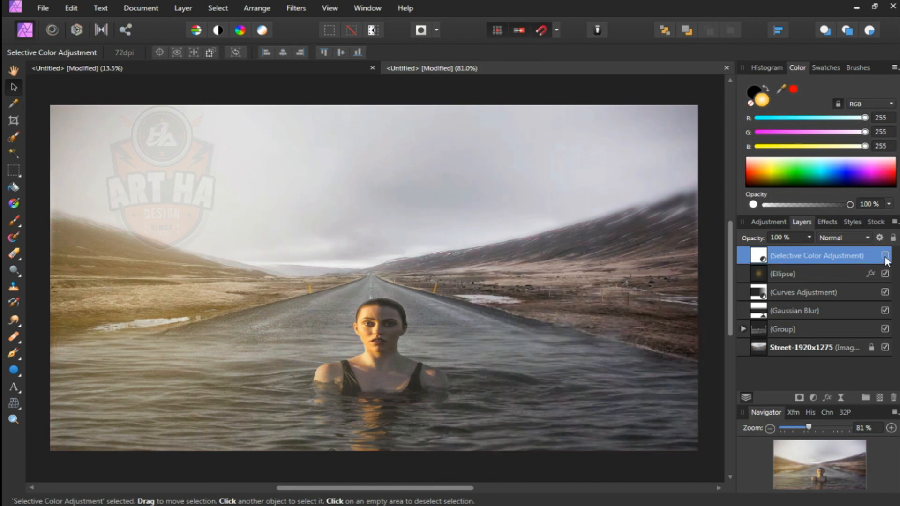
Merge all visible layers into a new pixel layer above the Selective Color adjustment.
right_click(793, 257)
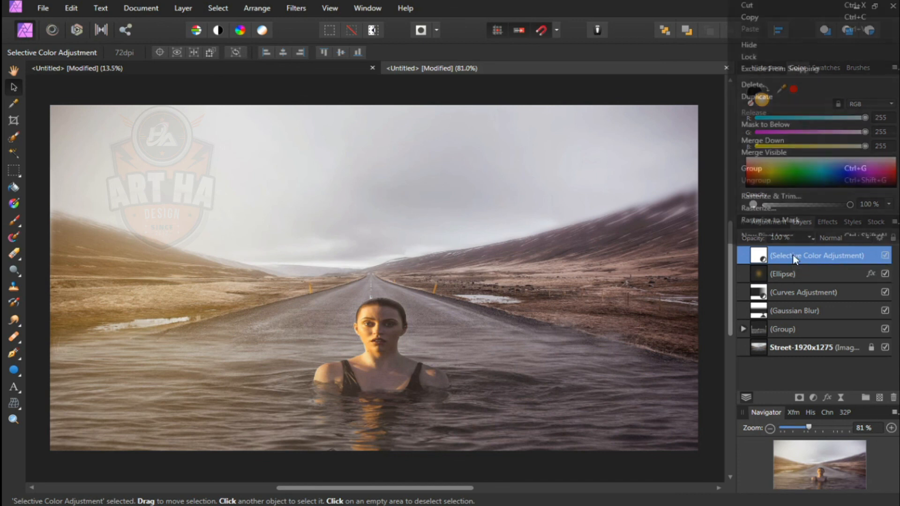
scroll(782, 172, "down", 1)
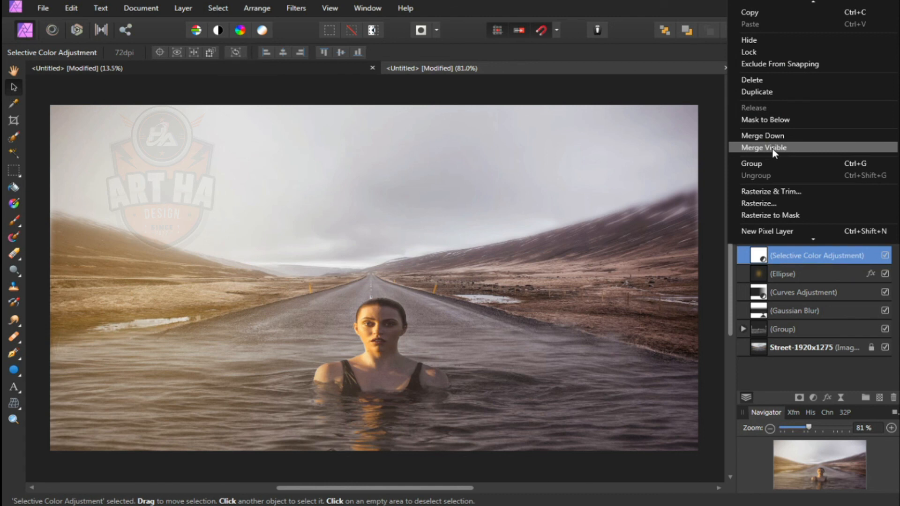
left_click(771, 148)
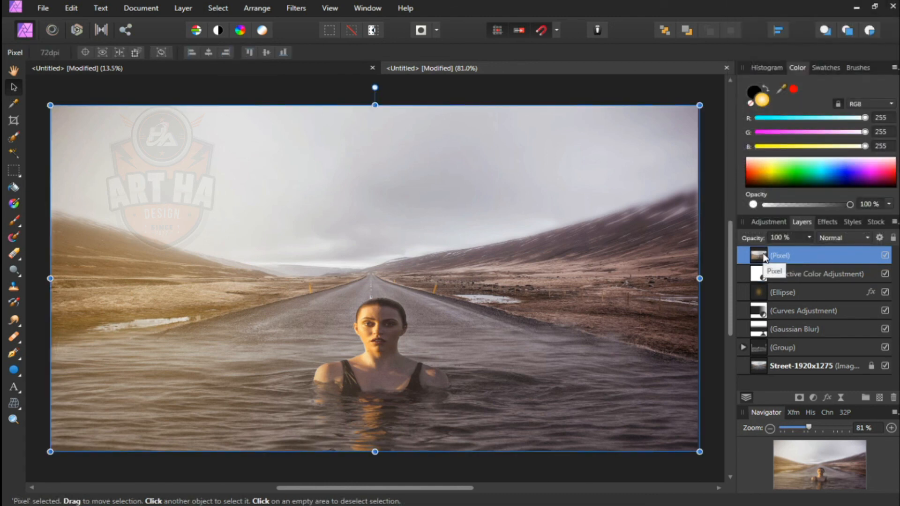
Set the merged pixel layer's blend mode to Soft Light and its opacity to 30%.
left_click(860, 236)
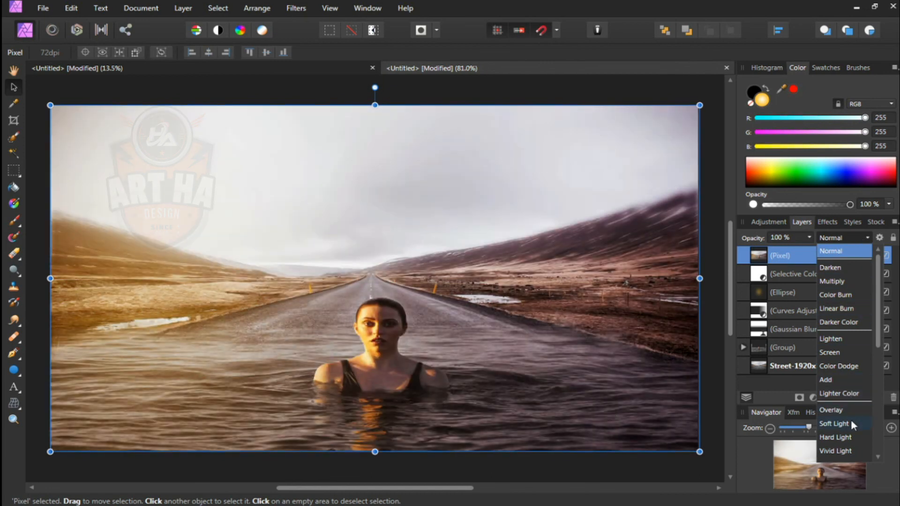
left_click(851, 422)
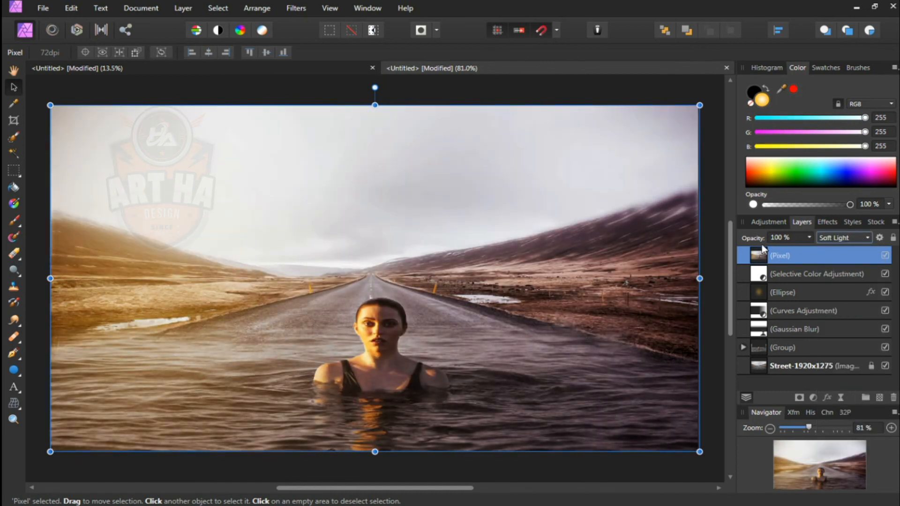
left_click_drag(754, 239, 742, 239)
left_click(801, 237)
type("30")
key("Return")
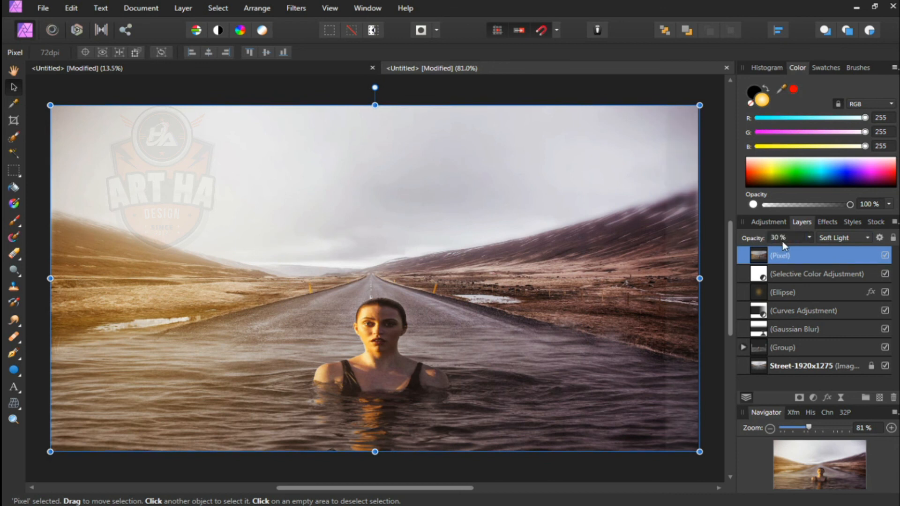